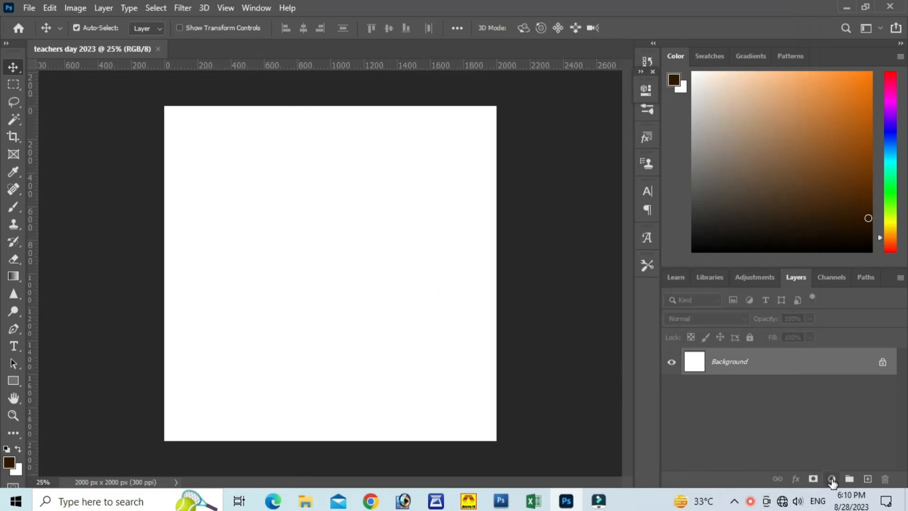
# - Add a linear gradient fill layer over the background using the peach preset at the end of the first Pinks row
pyautogui.click(832, 479)
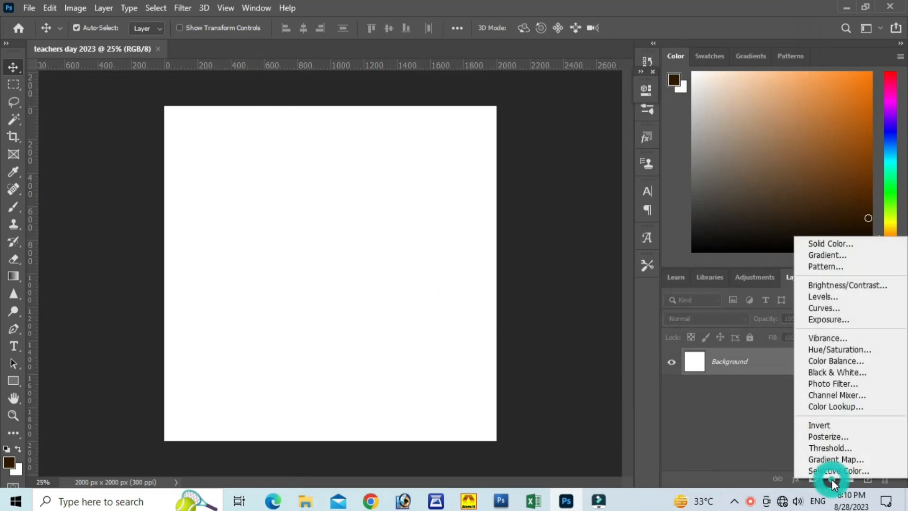
pyautogui.click(826, 256)
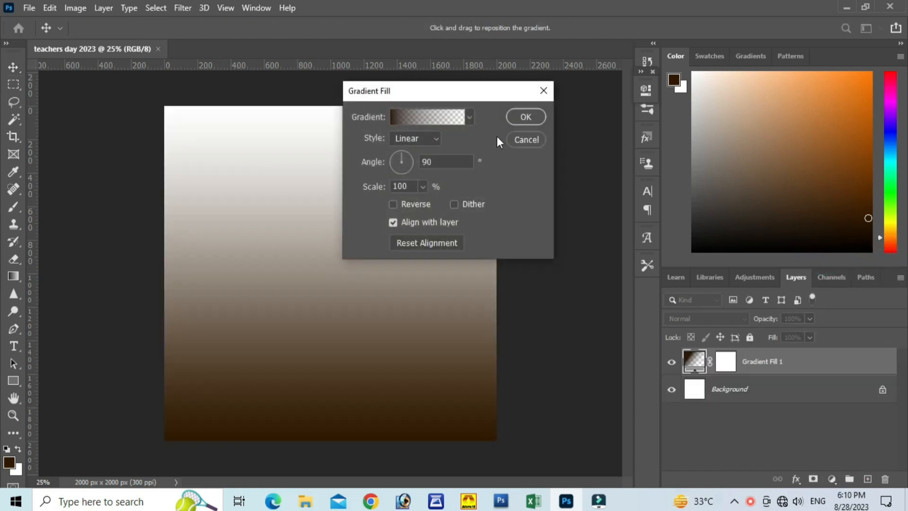
pyautogui.click(469, 118)
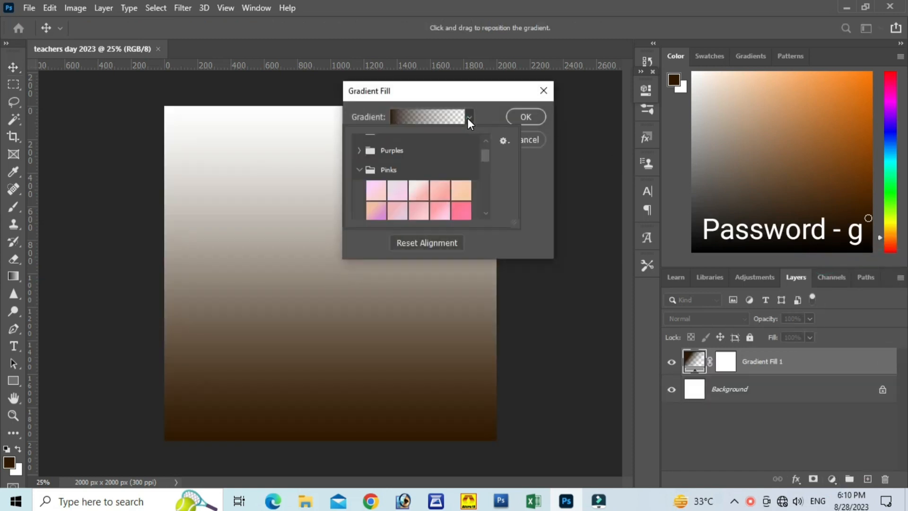
pyautogui.click(461, 189)
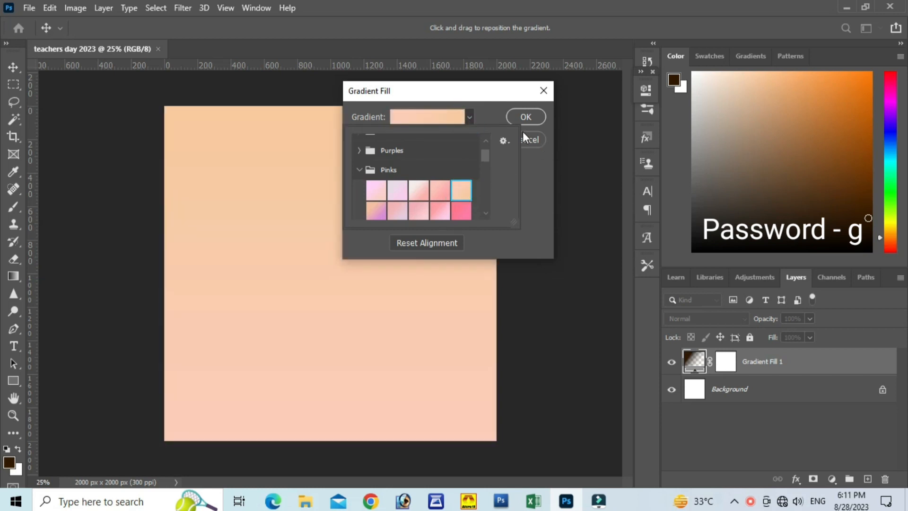
pyautogui.click(519, 117)
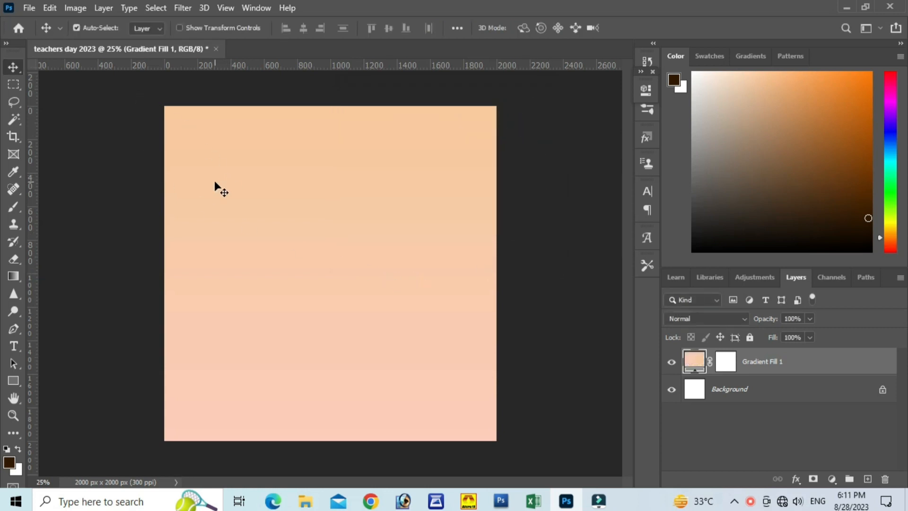
# - Draw a rectangle shape of about 1824 by 1816 px, inset evenly from the canvas edges
pyautogui.click(11, 379)
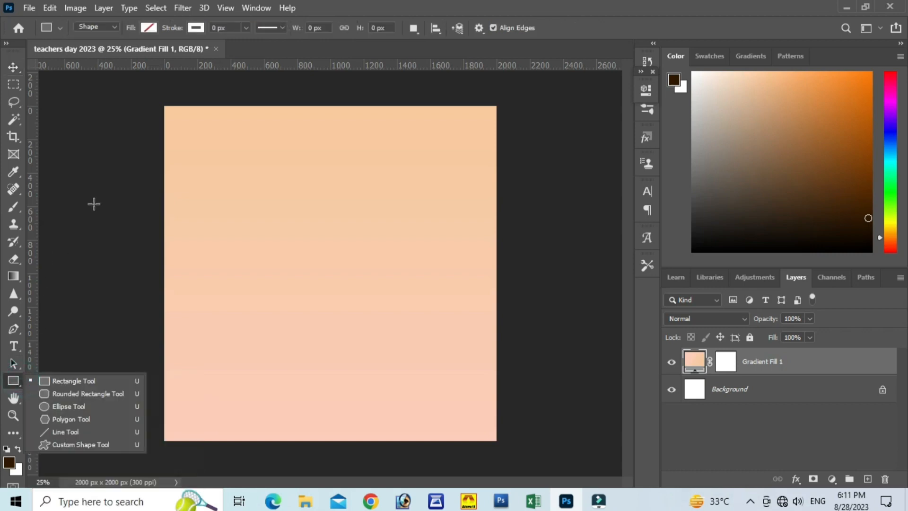
pyautogui.click(147, 28)
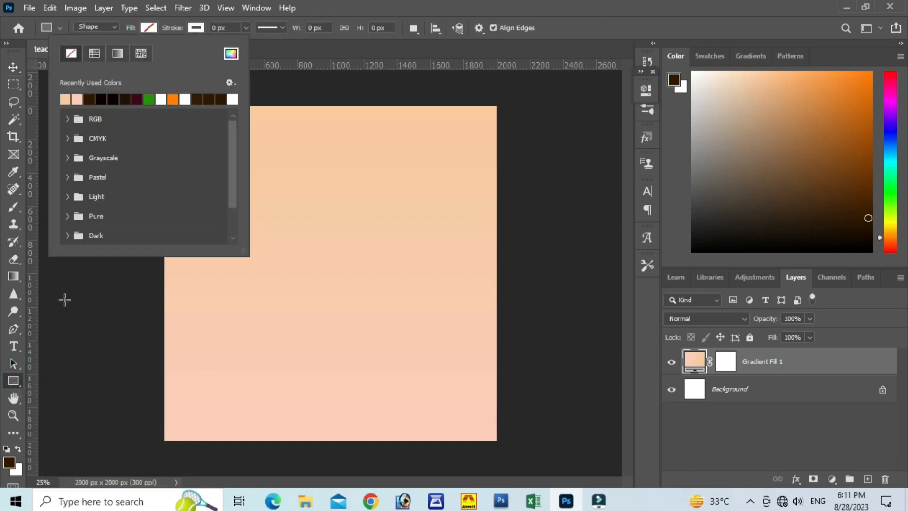
pyautogui.click(10, 463)
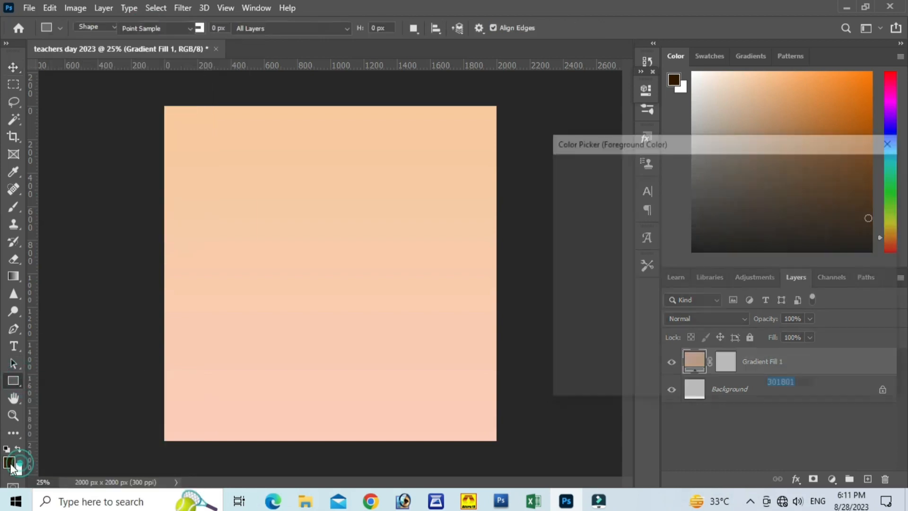
pyautogui.click(843, 165)
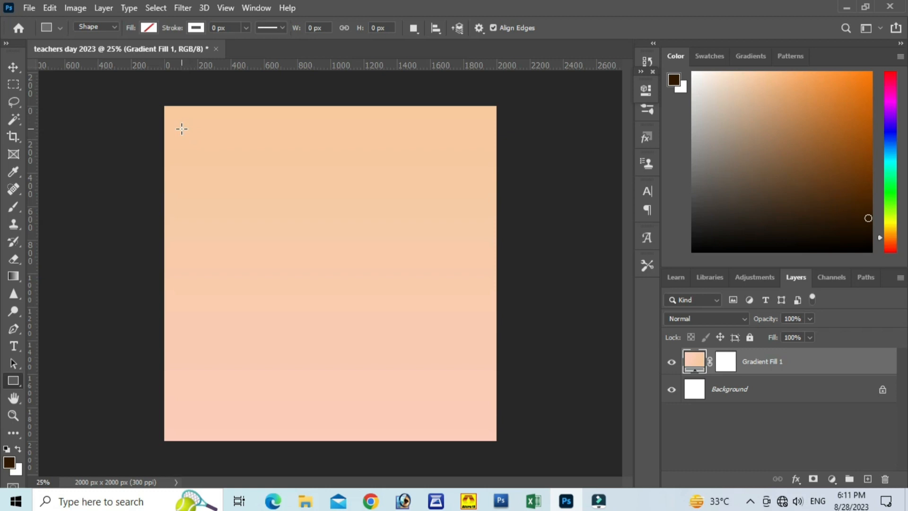
pyautogui.moveTo(177, 121); pyautogui.dragTo(480, 426)
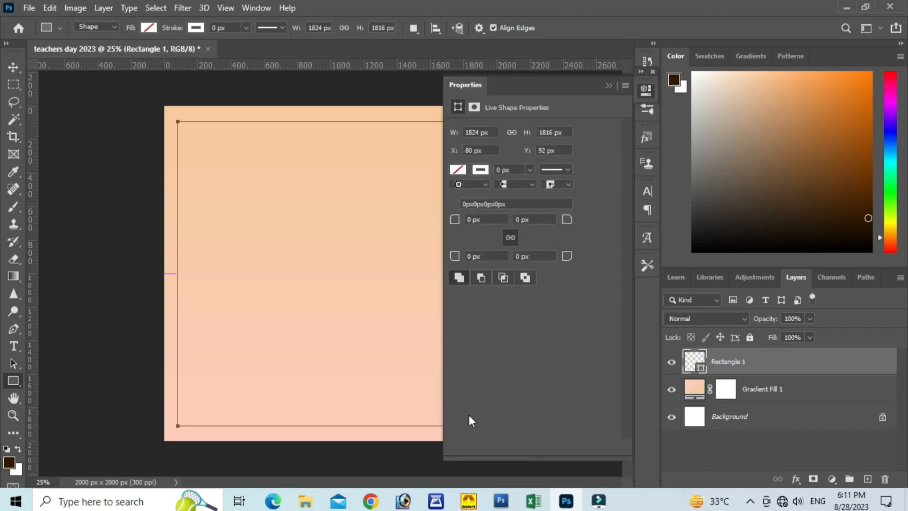
# - Fill the rectangle with the most recently used dark brown colour
pyautogui.click(458, 170)
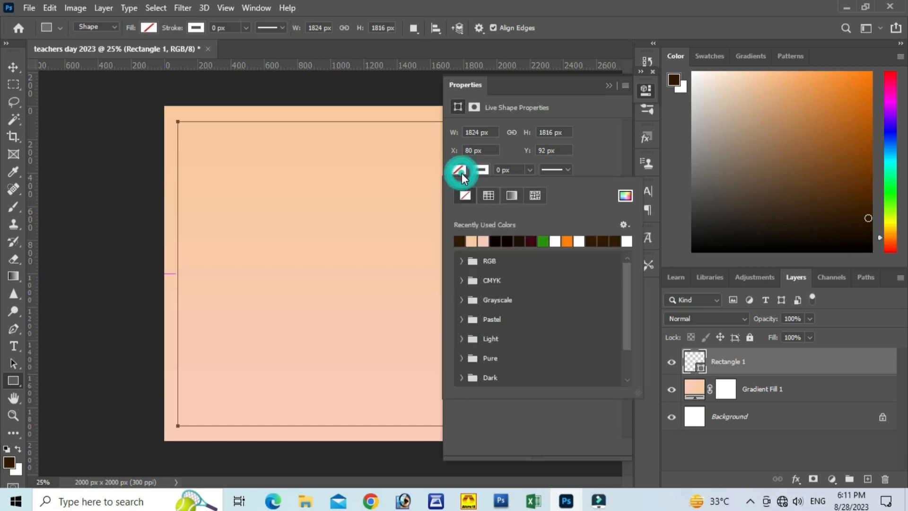
pyautogui.click(465, 240)
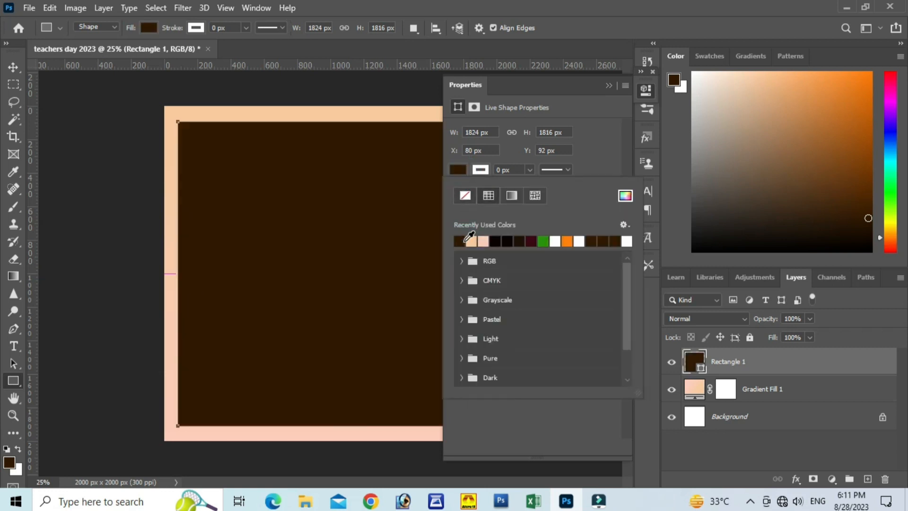
pyautogui.click(609, 86)
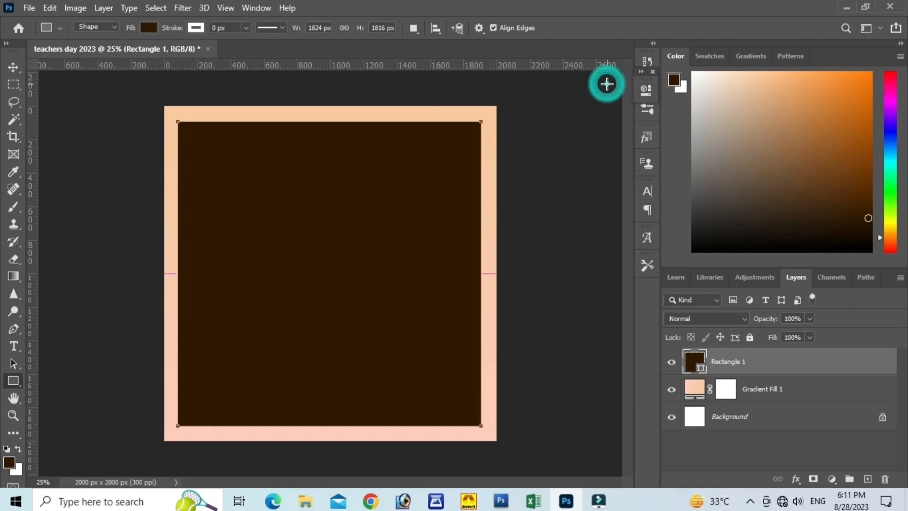
# - Round all four corners of the brown rectangle to a radius of 125 px
pyautogui.click(646, 90)
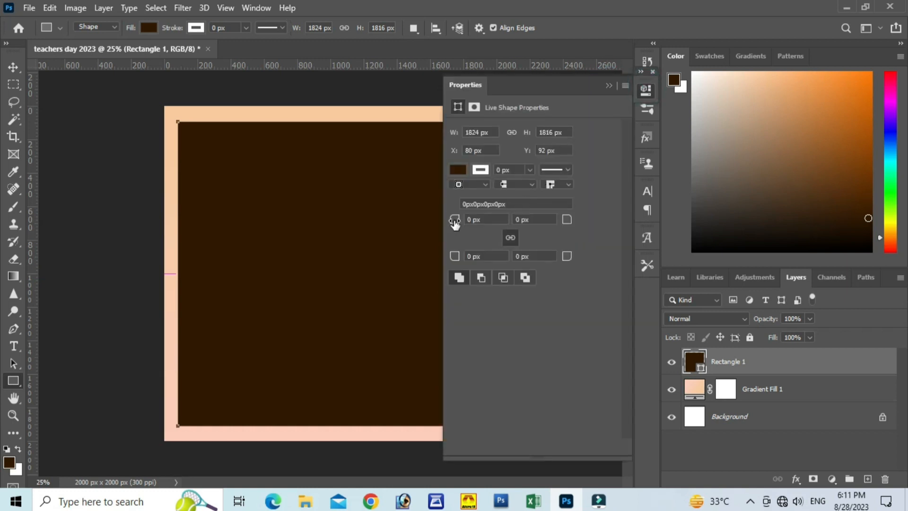
pyautogui.moveTo(455, 222); pyautogui.dragTo(508, 237)
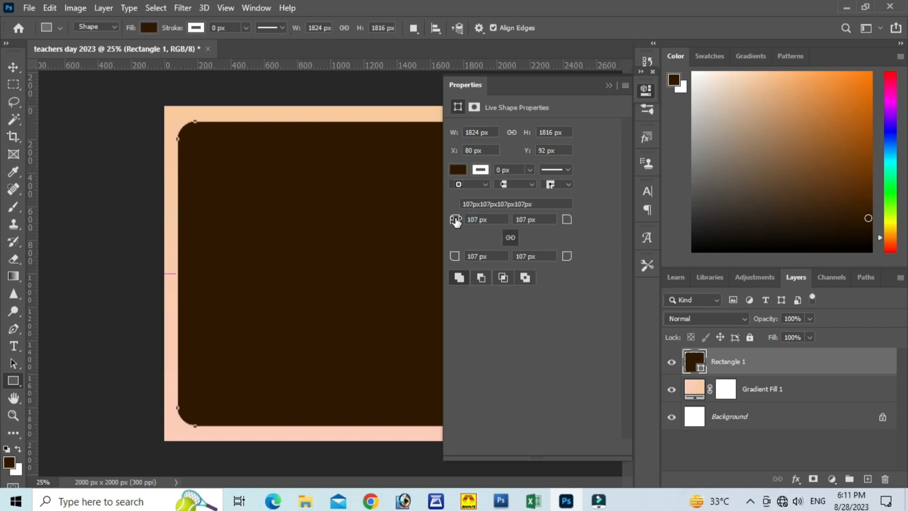
pyautogui.moveTo(455, 220)
pyautogui.mouseDown()
pyautogui.moveTo(484, 226)
pyautogui.moveTo(431, 223)
pyautogui.moveTo(441, 217)
pyautogui.mouseUp()
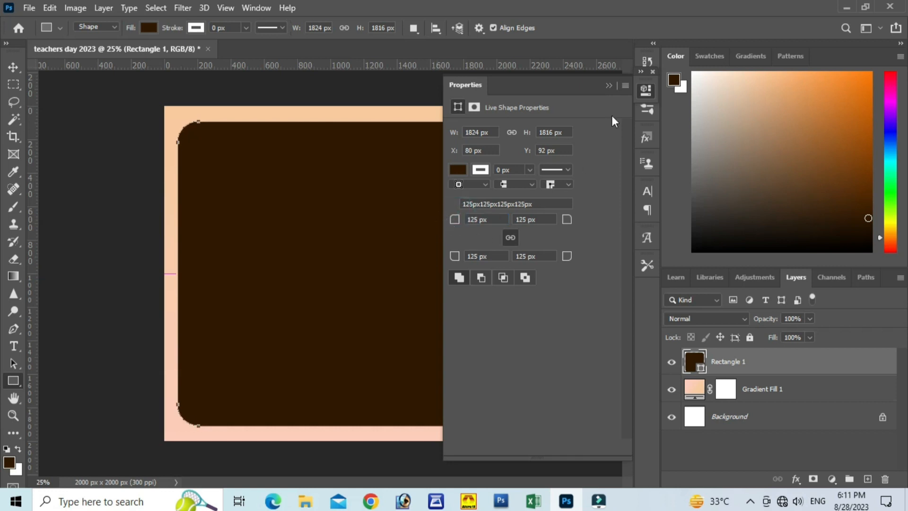
pyautogui.click(608, 85)
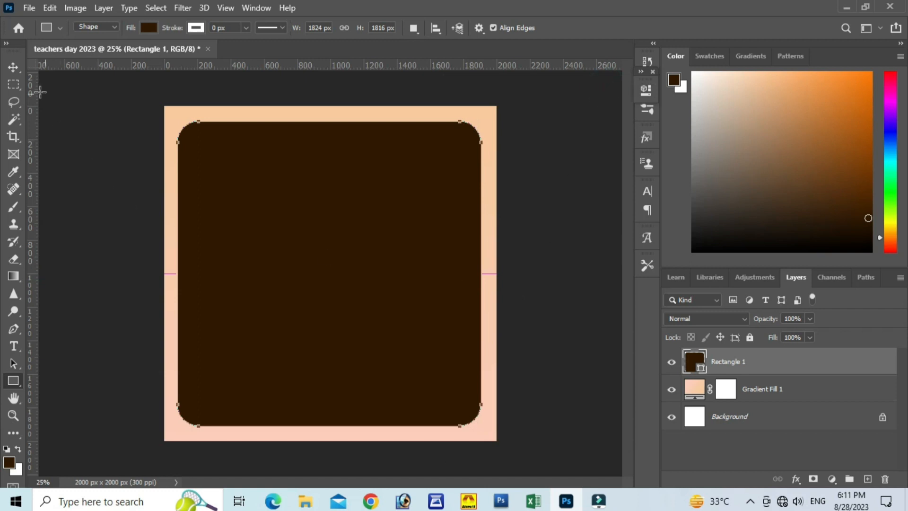
# - Centre the rectangle horizontally and vertically against the Background layer
pyautogui.click(15, 67)
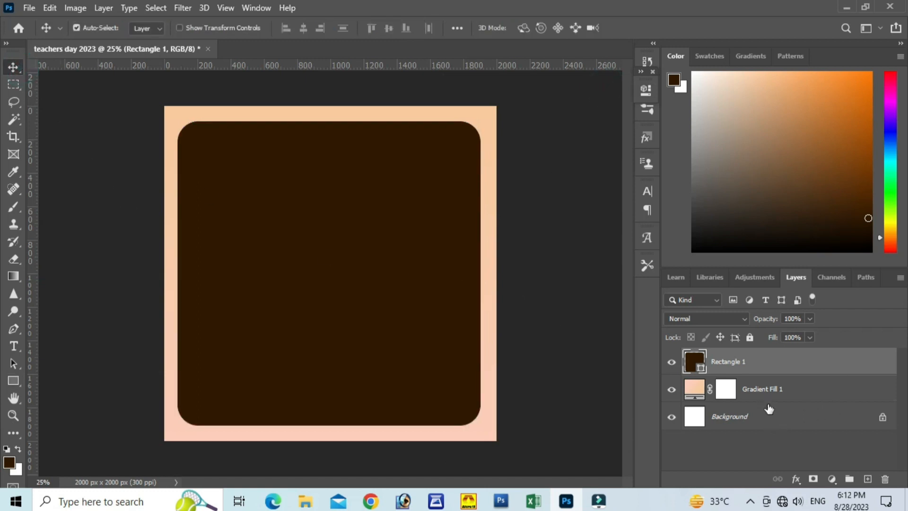
pyautogui.keyDown('ctrl'); pyautogui.click(758, 426); pyautogui.keyUp('ctrl')
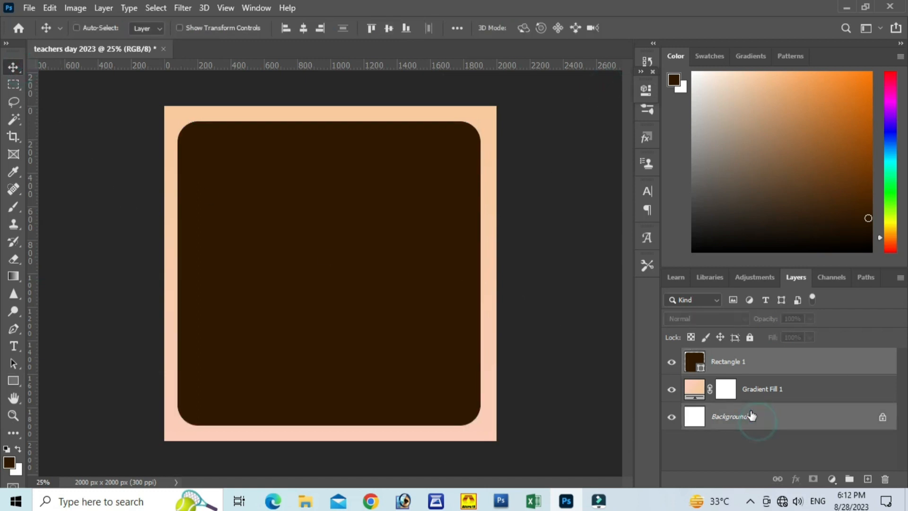
pyautogui.click(304, 29)
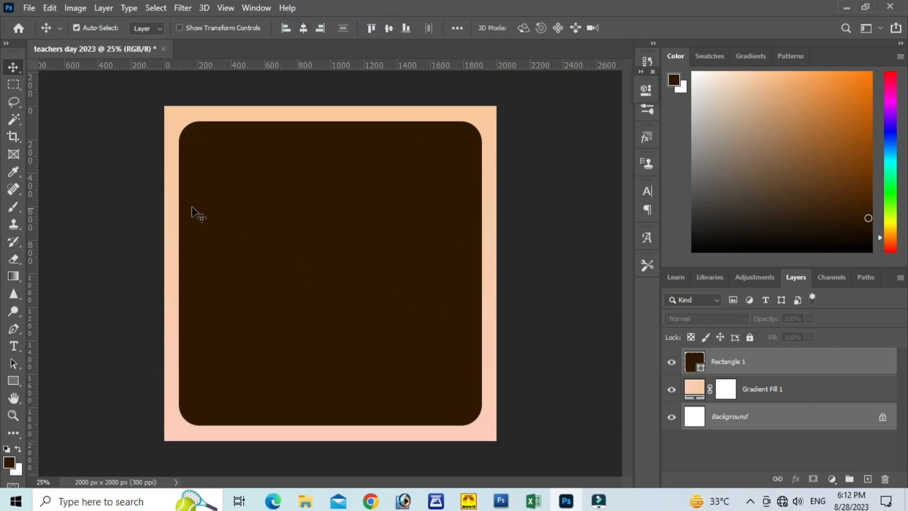
# - Open the pattern image from the teachers day elements folder on the Desktop
pyautogui.click(29, 8)
pyautogui.moveTo(50, 8)
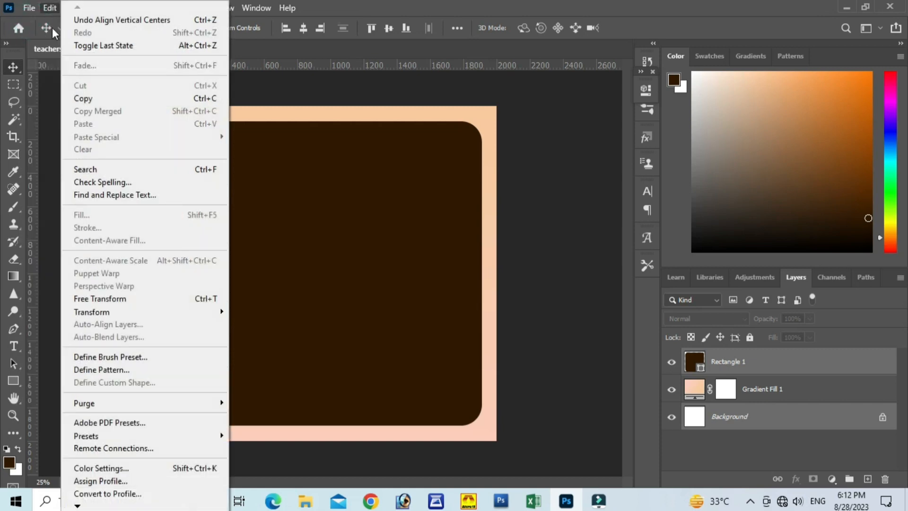
pyautogui.click(39, 37)
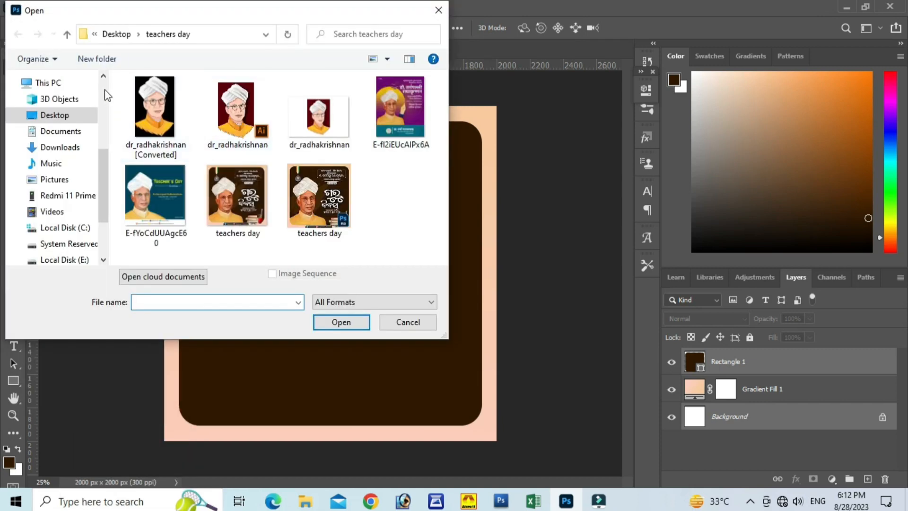
pyautogui.click(71, 37)
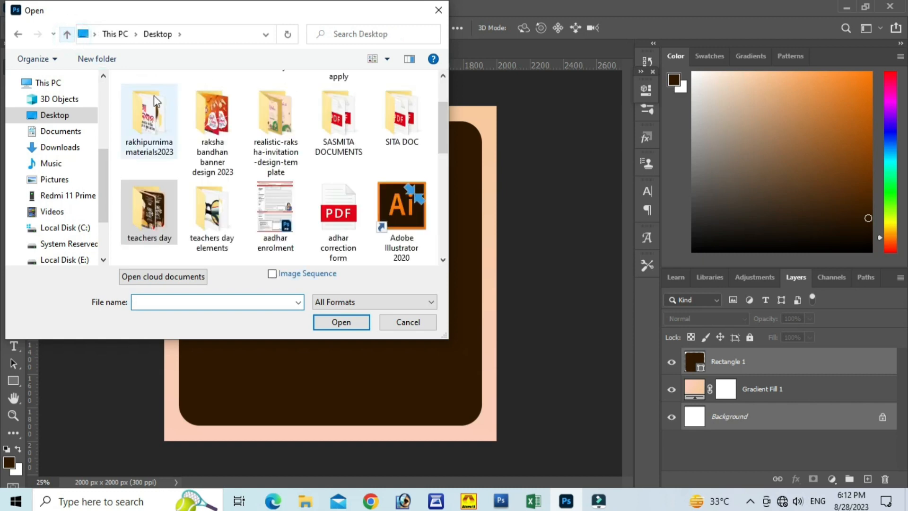
pyautogui.doubleClick(201, 216)
pyautogui.scroll(-1, 309, 165)
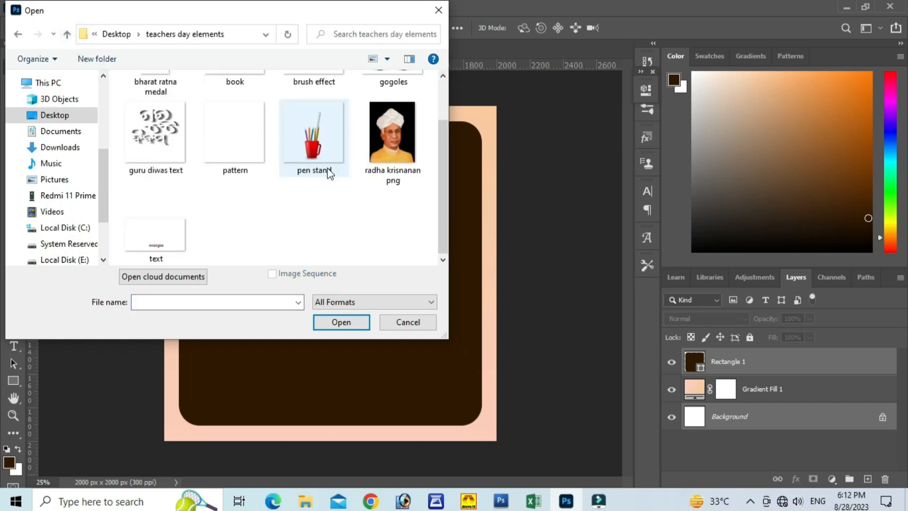
pyautogui.click(407, 143)
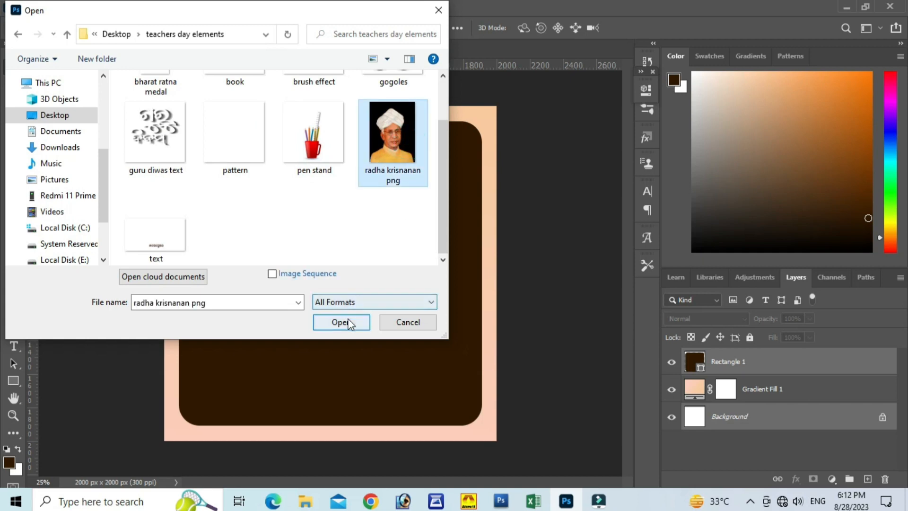
pyautogui.click(234, 151)
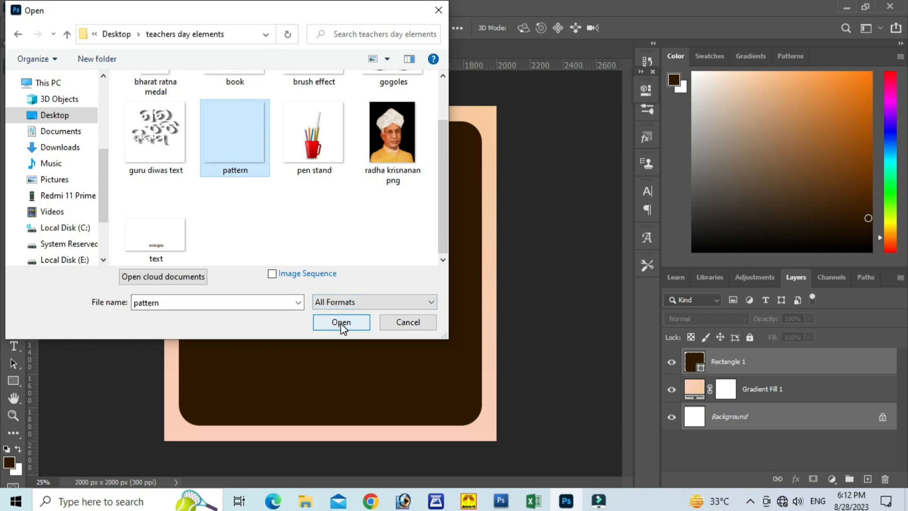
pyautogui.scroll(1, 257, 199)
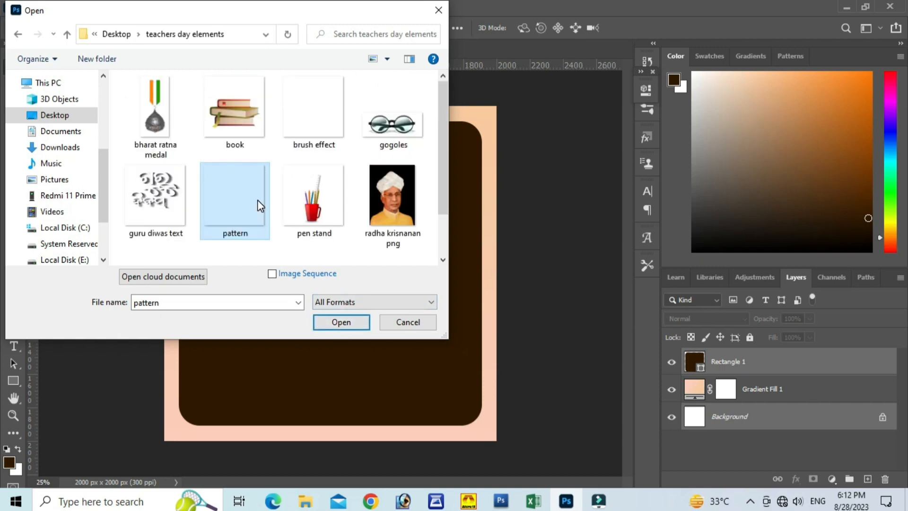
pyautogui.scroll(-1, 257, 199)
pyautogui.click(351, 322)
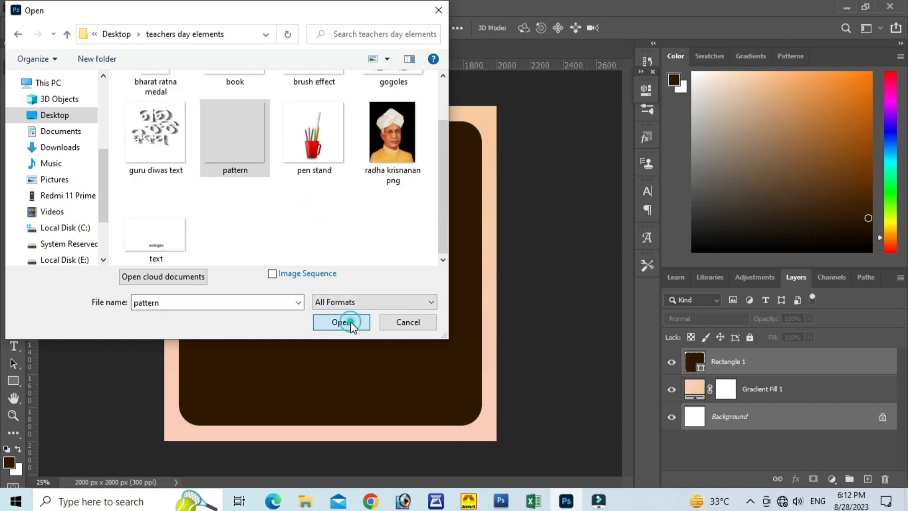
# - Copy the entire pattern image and close its document
pyautogui.hotkey('ctrl', 'c')
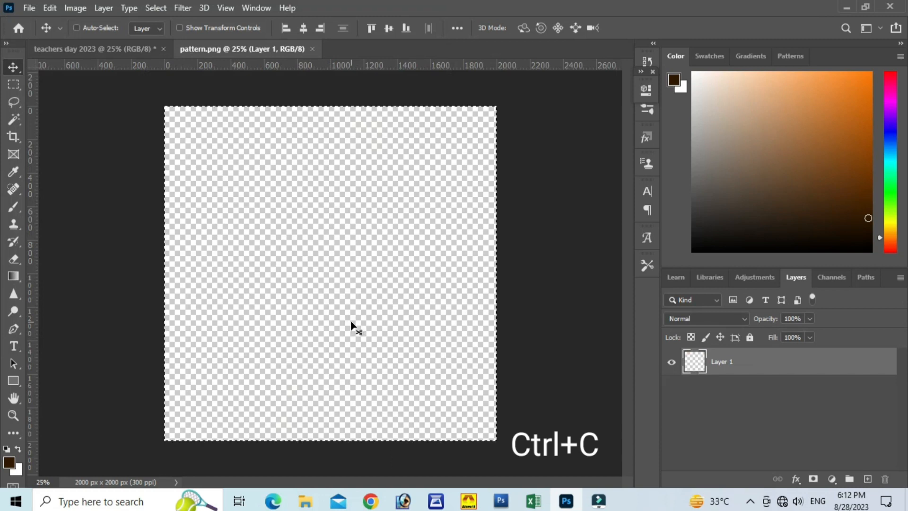
pyautogui.hotkey('ctrl', 'a')
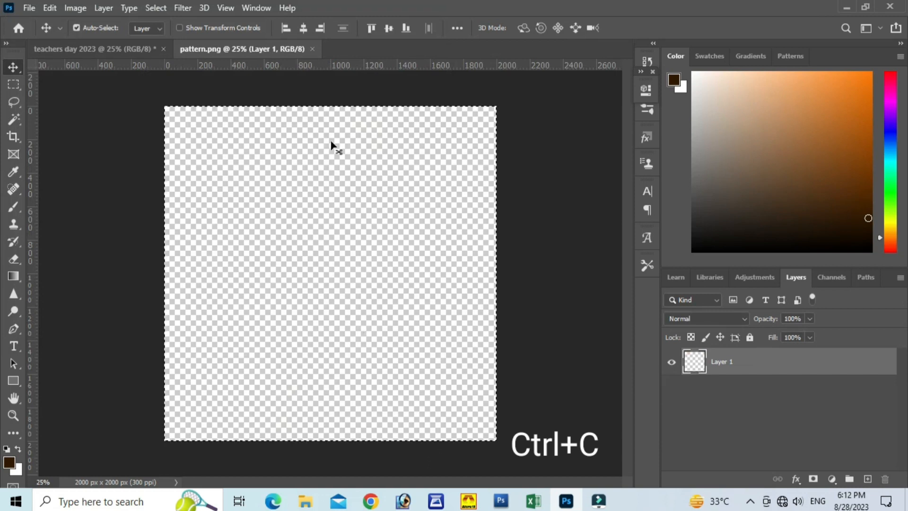
pyautogui.click(312, 48)
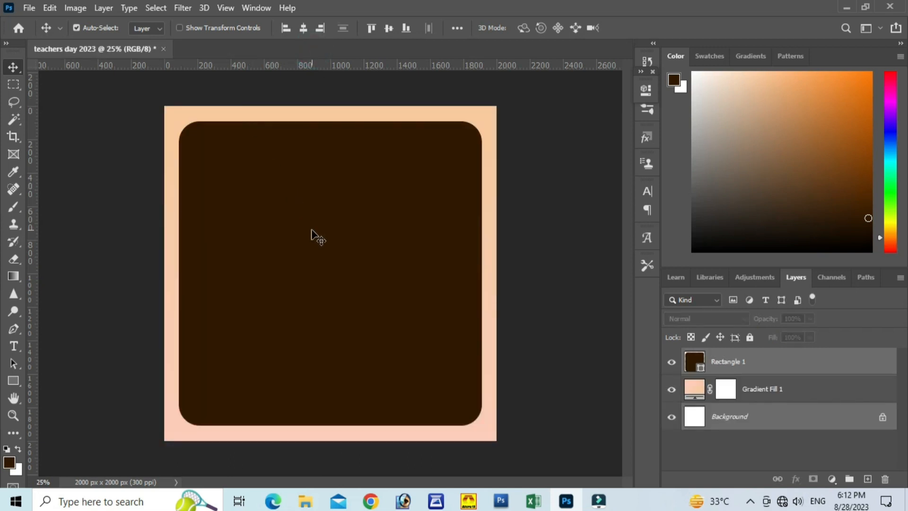
# - Paste the pattern directly above the Rectangle 1 layer and clip it to the rectangle with a clipping mask
pyautogui.hotkey('ctrl', 'v')
pyautogui.click(781, 358)
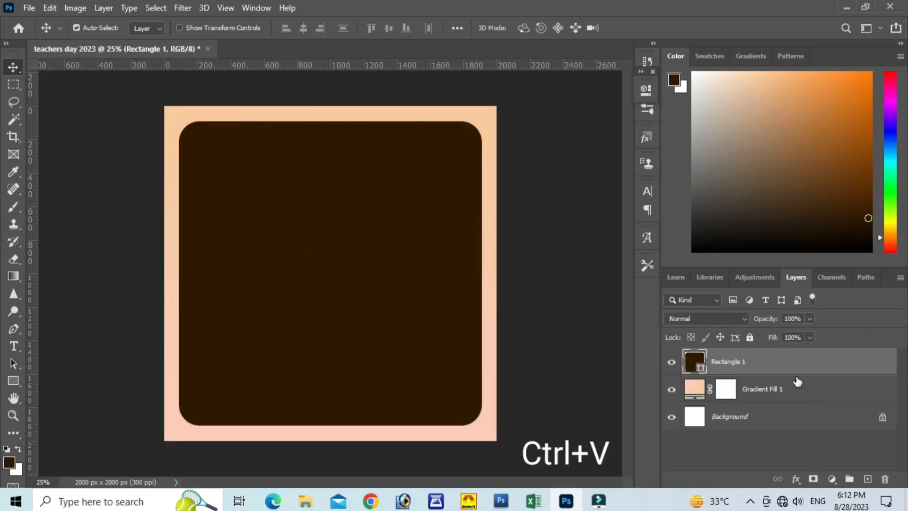
pyautogui.hotkey('ctrl', 'v')
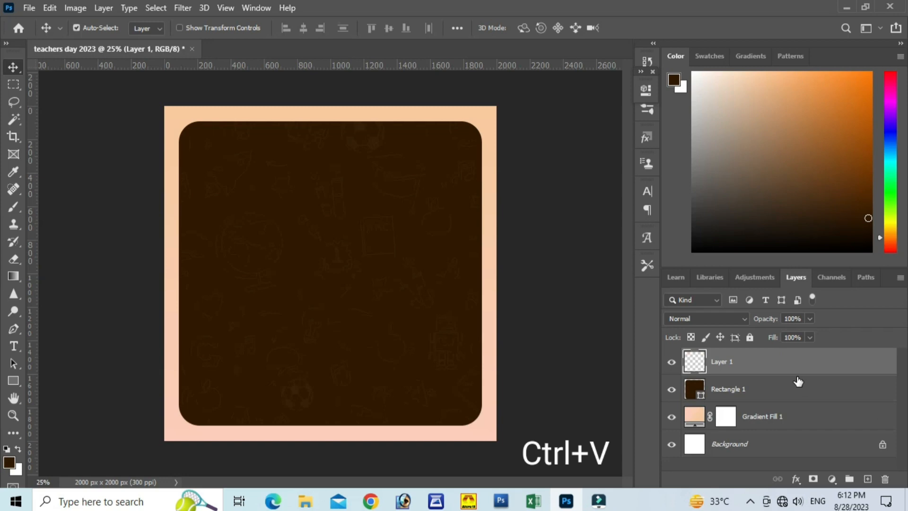
pyautogui.rightClick(768, 373)
pyautogui.click(666, 262)
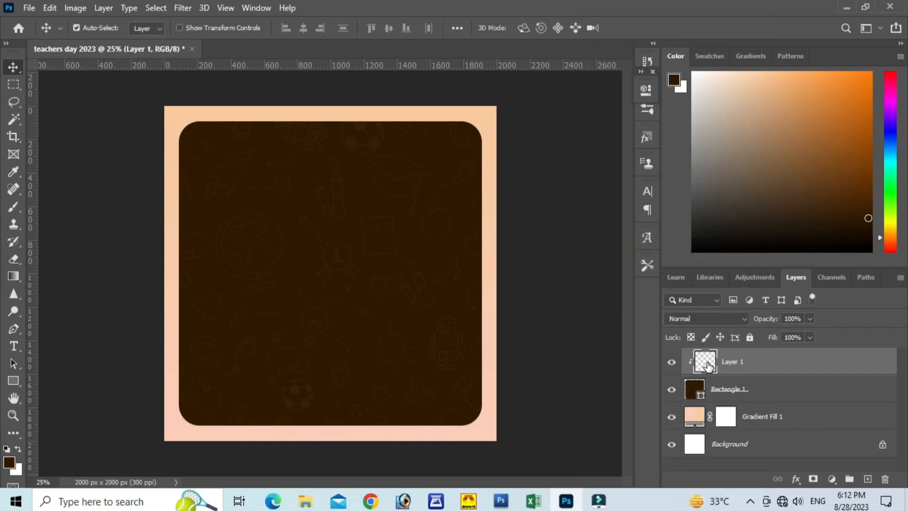
# - Open the brush effect image from the teachers day elements folder
pyautogui.press('ctrl')
pyautogui.hotkey('ctrl', 'o')
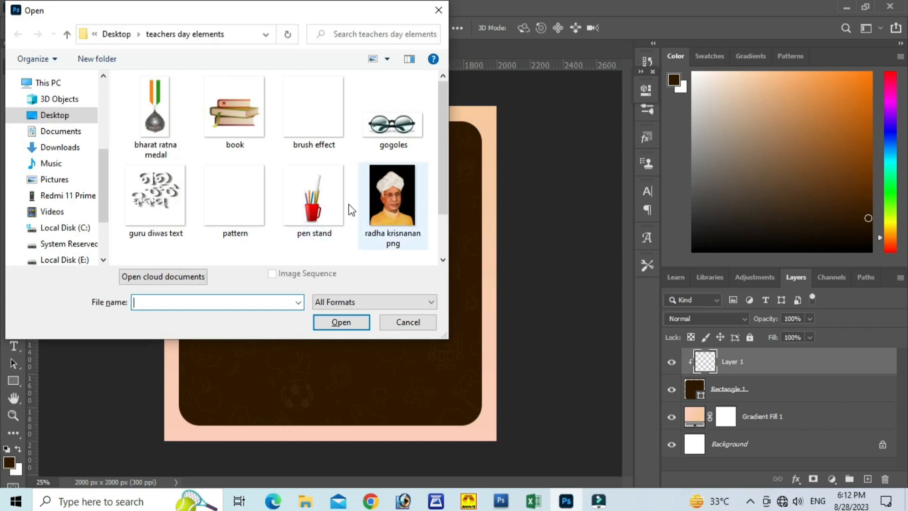
pyautogui.click(302, 119)
pyautogui.click(348, 322)
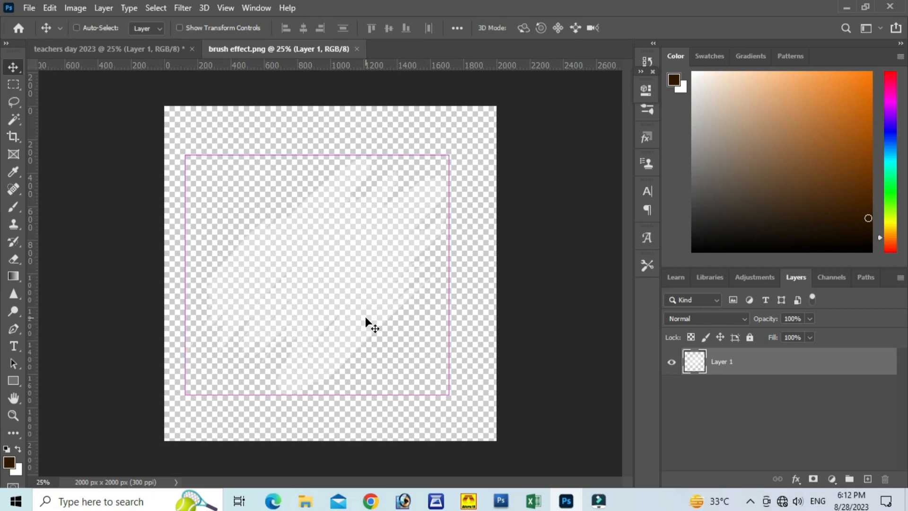
# - Copy the entire brush effect image, close its document and paste it into the banner directly above Layer 1
pyautogui.hotkey('ctrl', 'a')
pyautogui.moveTo(367, 321)
pyautogui.mouseDown()
pyautogui.moveTo(385, 313)
pyautogui.moveTo(356, 45)
pyautogui.moveTo(359, 116)
pyautogui.mouseUp()
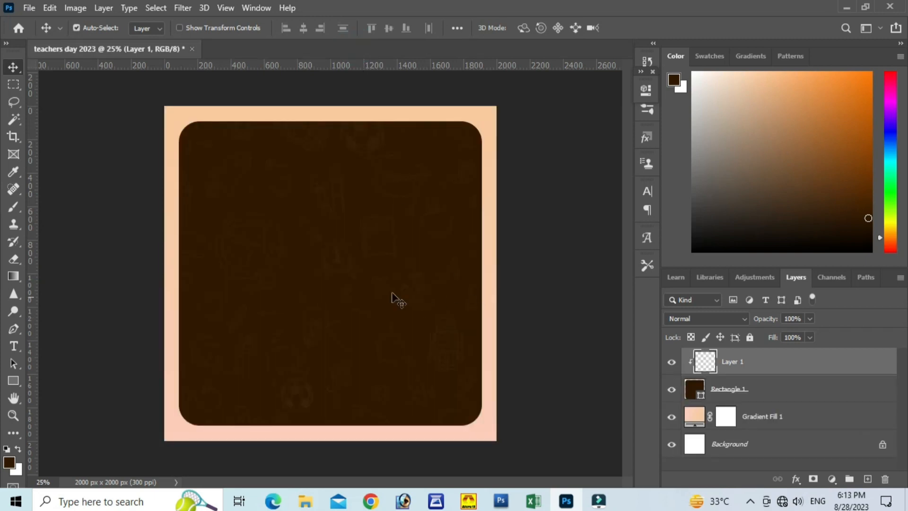
pyautogui.click(303, 268)
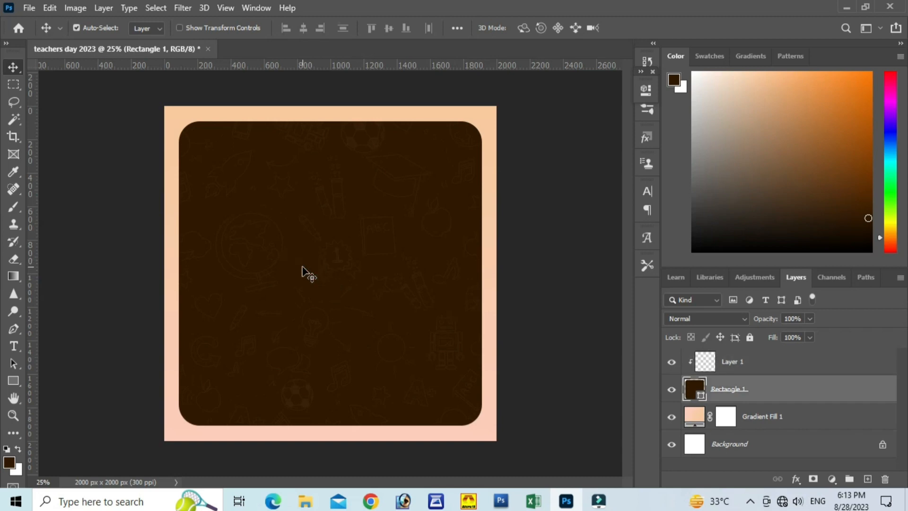
pyautogui.click(737, 362)
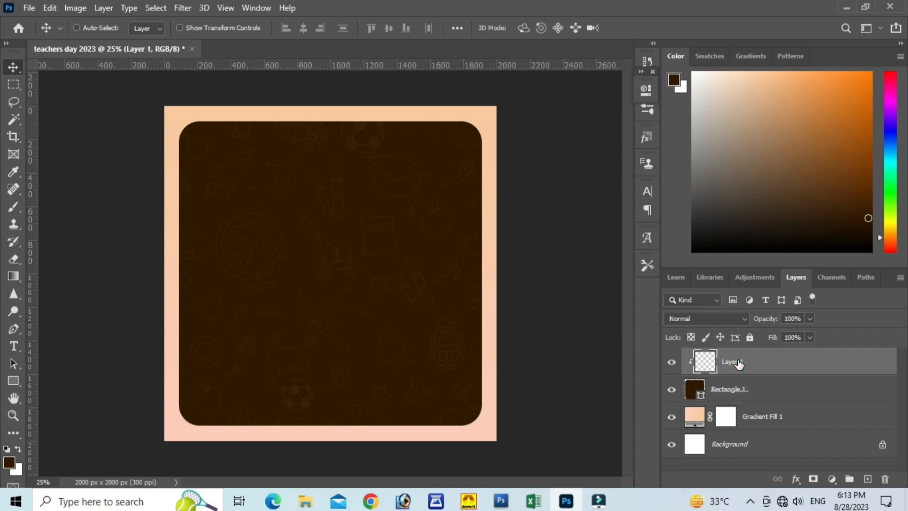
pyautogui.hotkey('ctrl', 'v')
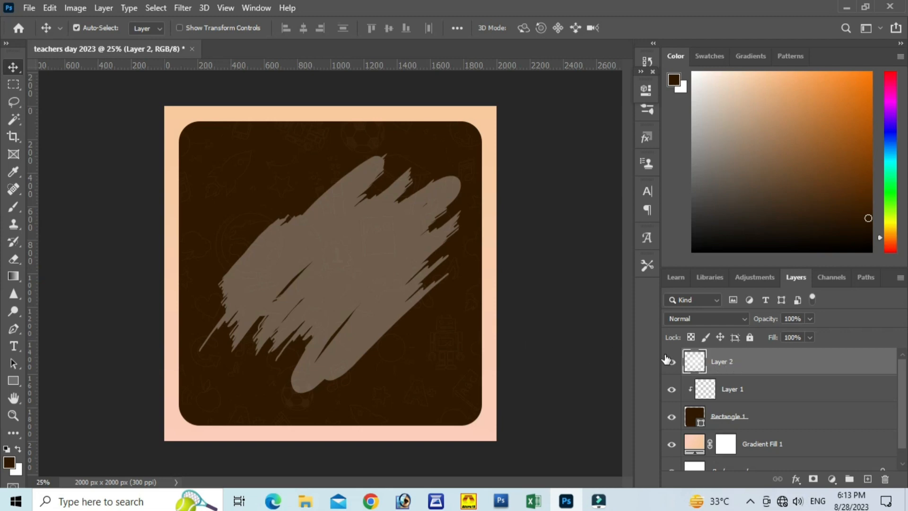
# - Scale the brush stroke to about 75% and move it to the left half of the brown panel
pyautogui.hotkey('ctrl', 't')
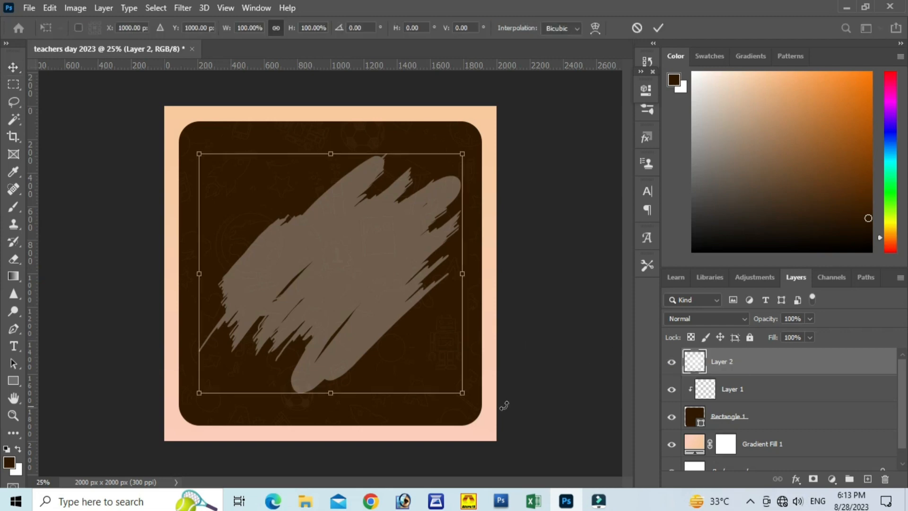
pyautogui.moveTo(470, 396); pyautogui.dragTo(385, 345)
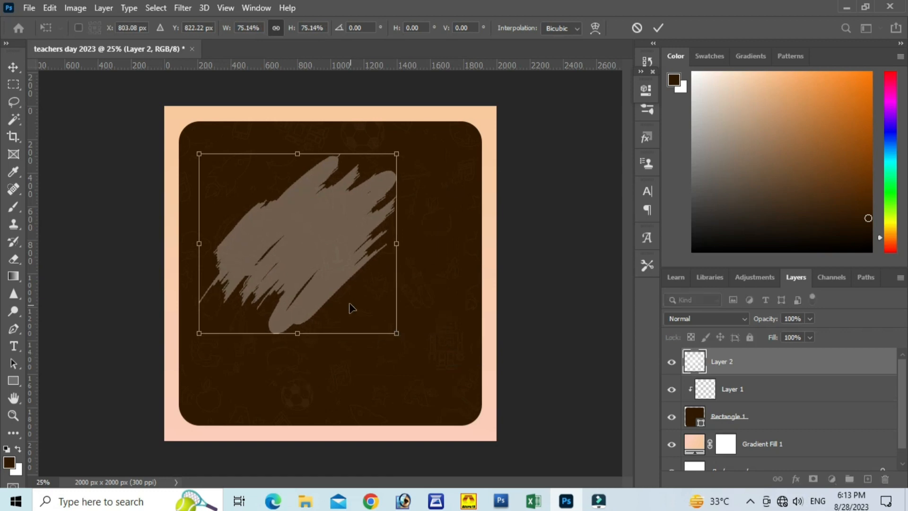
pyautogui.moveTo(342, 297); pyautogui.dragTo(323, 337)
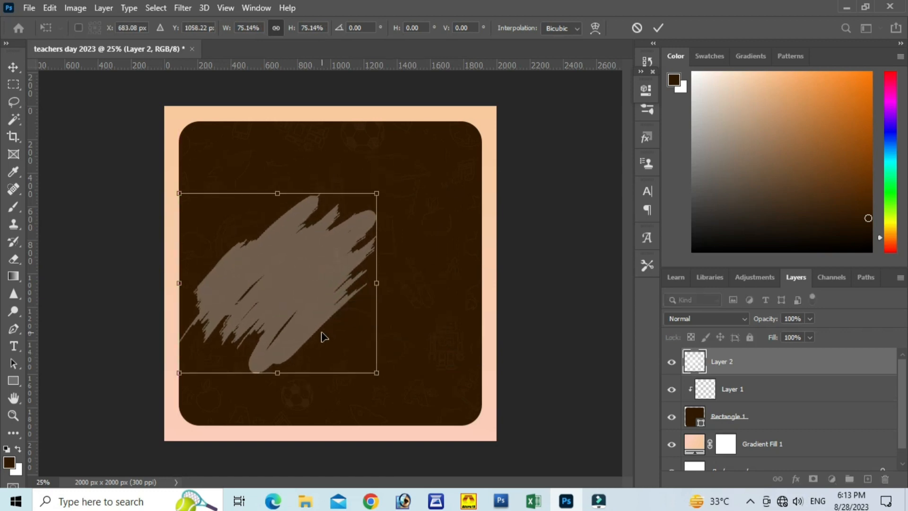
pyautogui.click(659, 27)
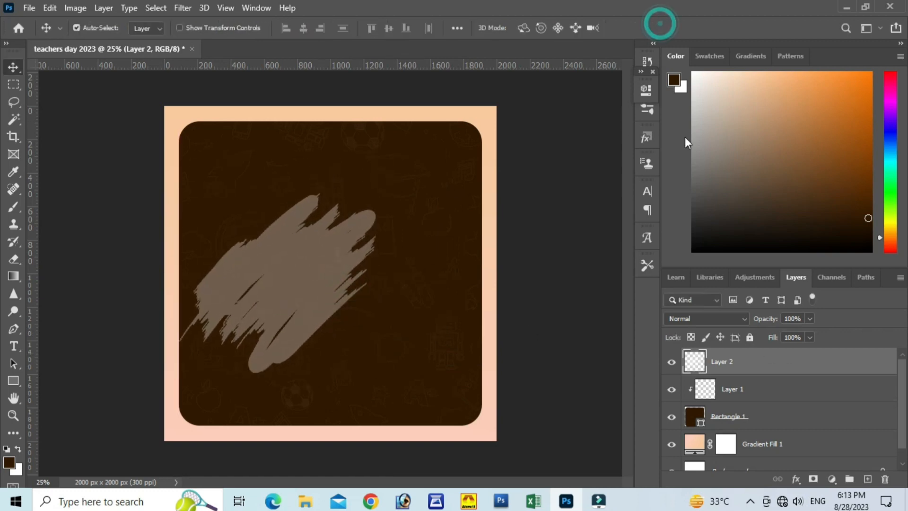
# - Set Layer 2's blend mode to Soft Light and clip it to the rectangle with a clipping mask
pyautogui.click(729, 318)
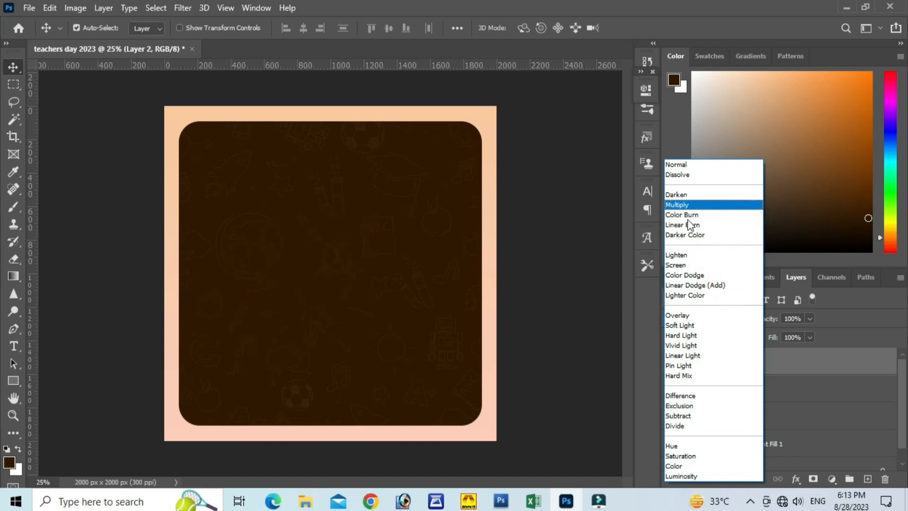
pyautogui.click(703, 328)
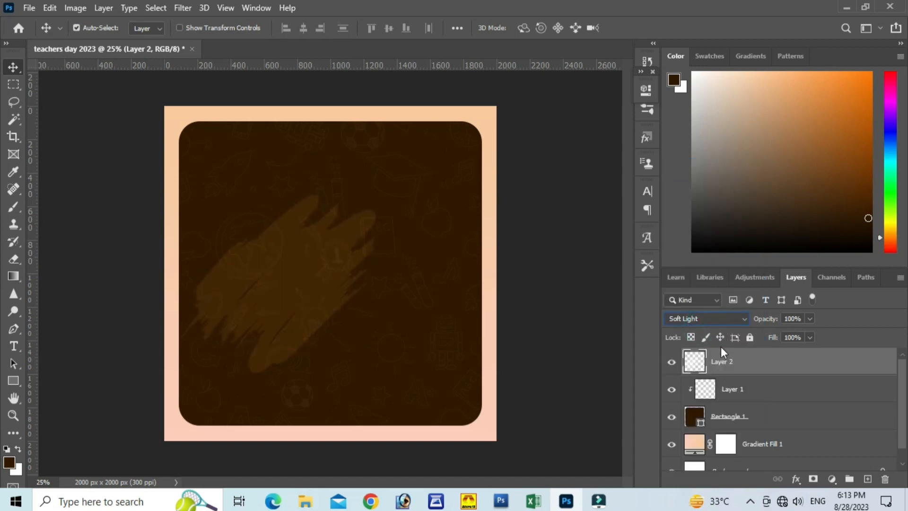
pyautogui.rightClick(725, 362)
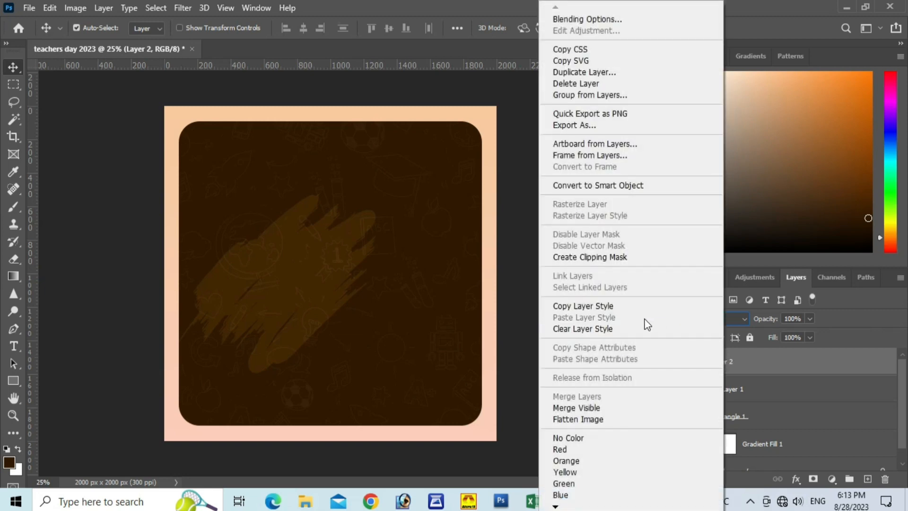
pyautogui.click(763, 368)
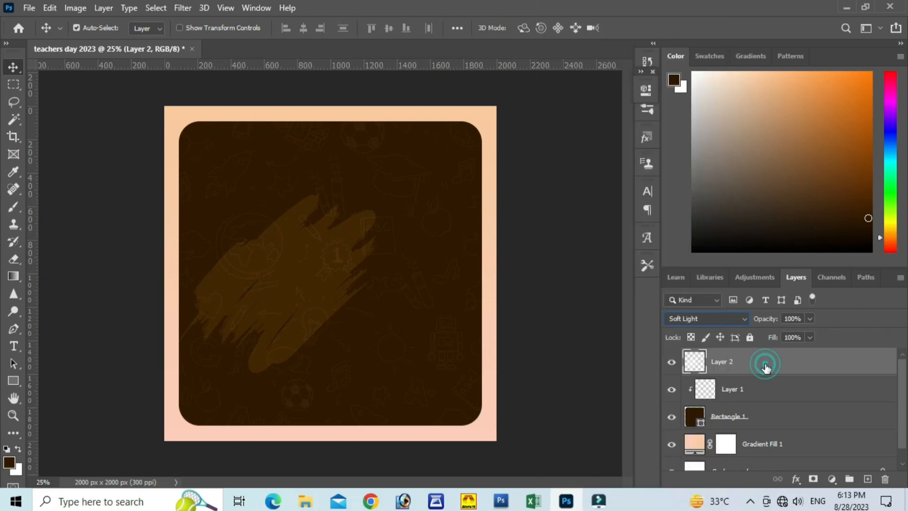
pyautogui.rightClick(728, 362)
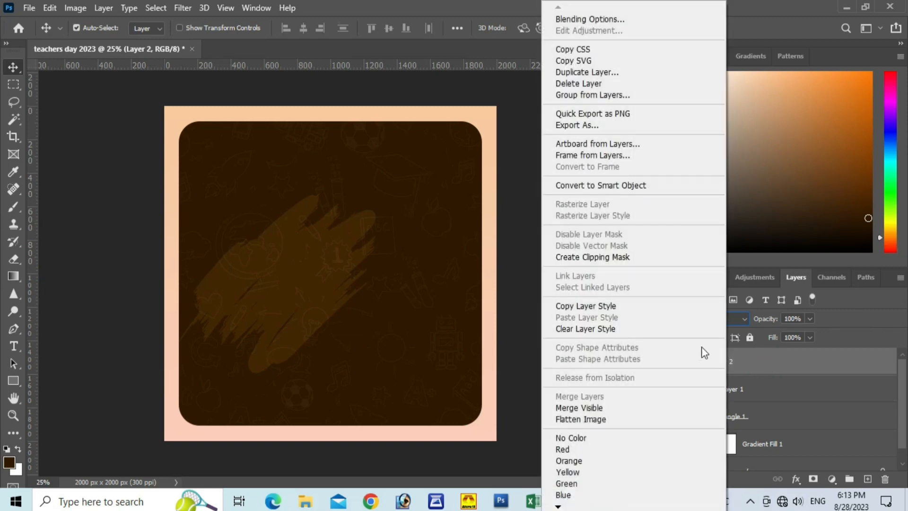
pyautogui.click(604, 257)
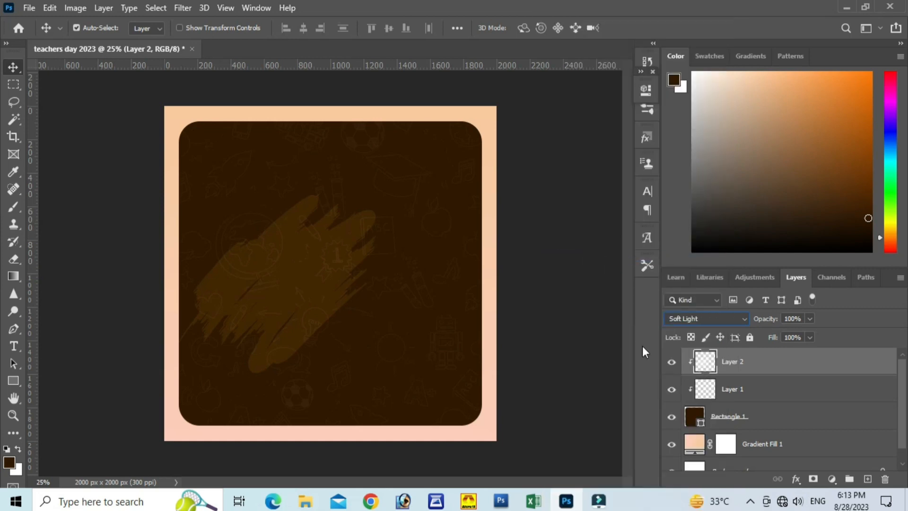
# - Enlarge the brush stroke slightly and reposition it so its left end reaches the panel's left edge
pyautogui.hotkey('ctrl', 't')
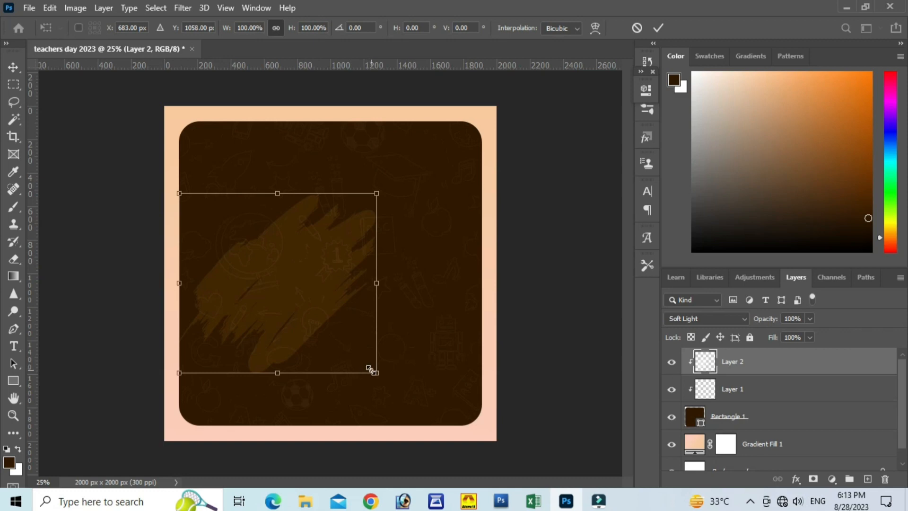
pyautogui.moveTo(374, 370)
pyautogui.mouseDown()
pyautogui.moveTo(412, 405)
pyautogui.moveTo(364, 357)
pyautogui.moveTo(348, 364)
pyautogui.moveTo(348, 349)
pyautogui.mouseUp()
pyautogui.moveTo(339, 279); pyautogui.dragTo(345, 276)
pyautogui.click(658, 28)
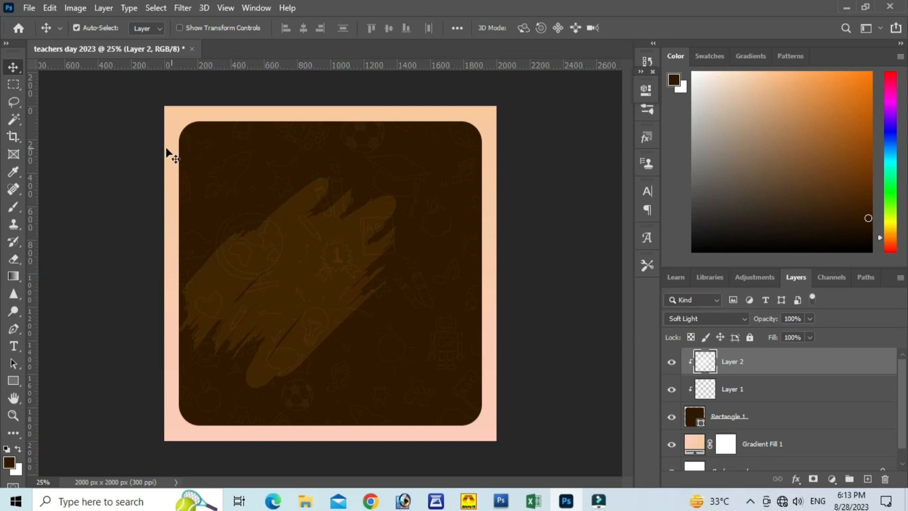
# - Open the radha krisnanan png image and bring the portrait into the banner above Layer 2
pyautogui.click(34, 9)
pyautogui.click(40, 30)
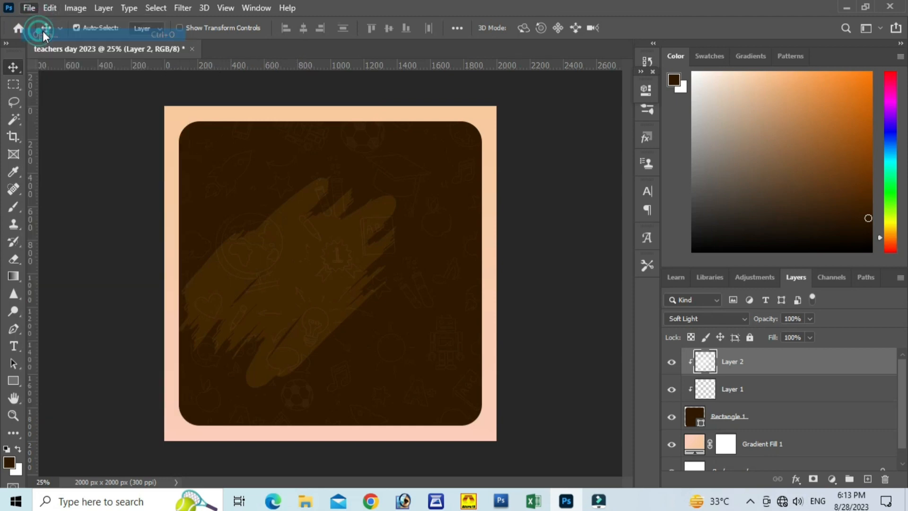
pyautogui.click(408, 200)
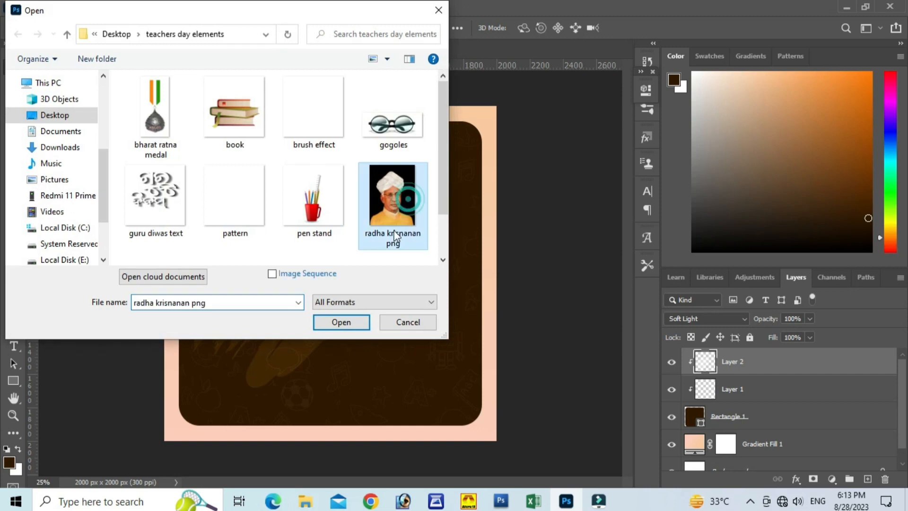
pyautogui.click(343, 322)
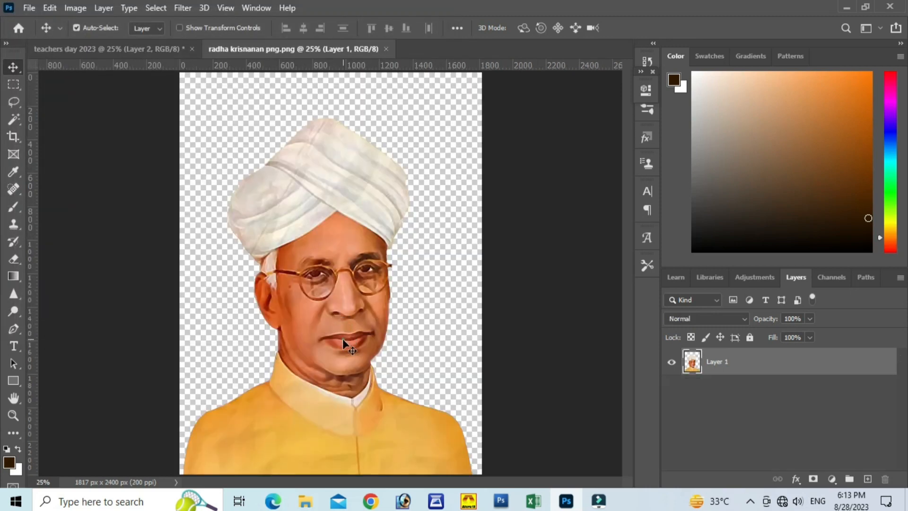
pyautogui.moveTo(342, 339); pyautogui.dragTo(169, 64)
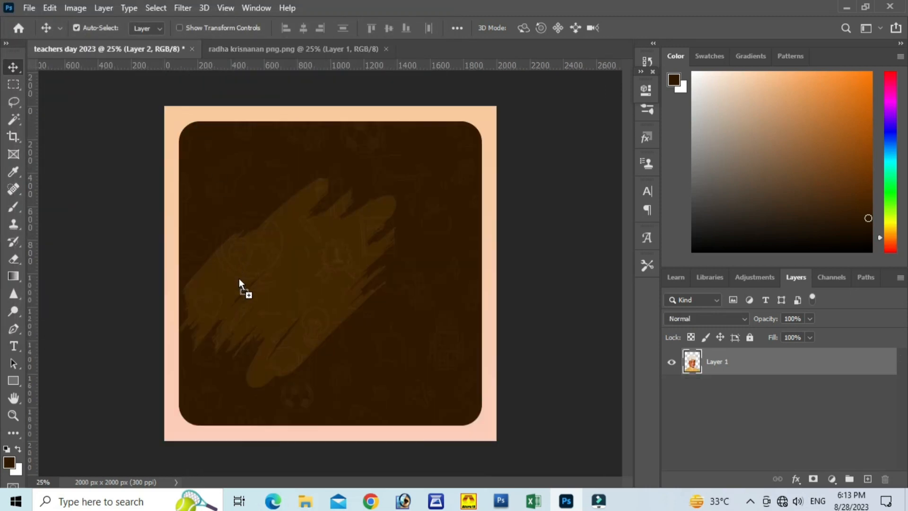
pyautogui.moveTo(239, 278); pyautogui.dragTo(262, 277)
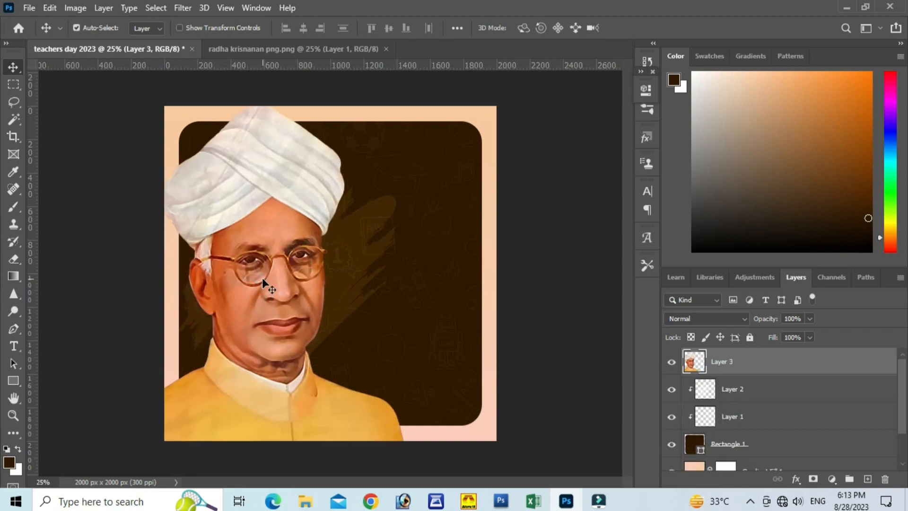
# - Scale the portrait to about three-quarters size and place it over the brush stroke, its base on the panel's lower edge
pyautogui.hotkey('ctrl', 't')
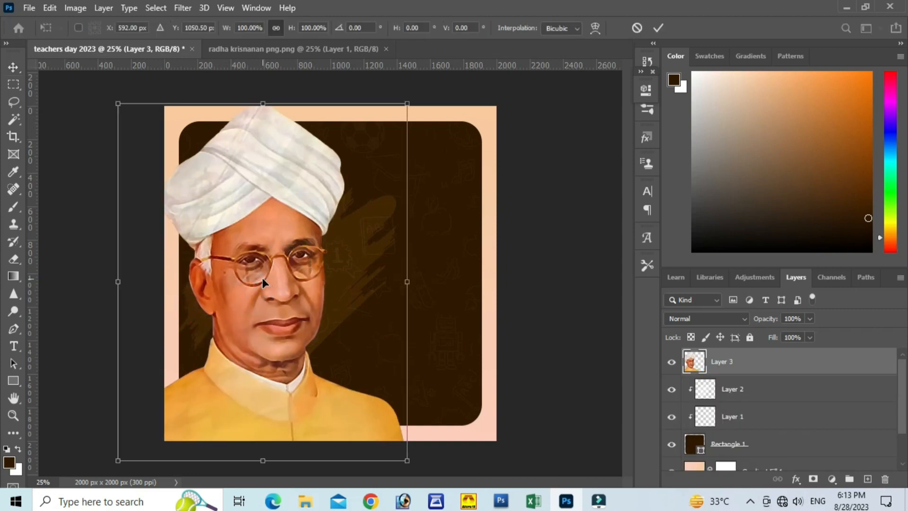
pyautogui.moveTo(407, 460); pyautogui.dragTo(331, 365)
pyautogui.moveTo(293, 331); pyautogui.dragTo(338, 410)
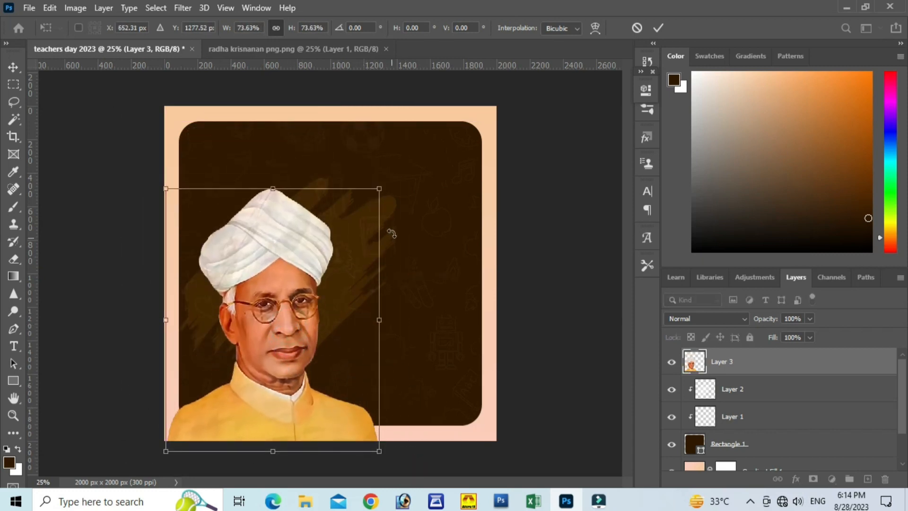
pyautogui.moveTo(378, 194); pyautogui.dragTo(382, 190)
pyautogui.click(657, 29)
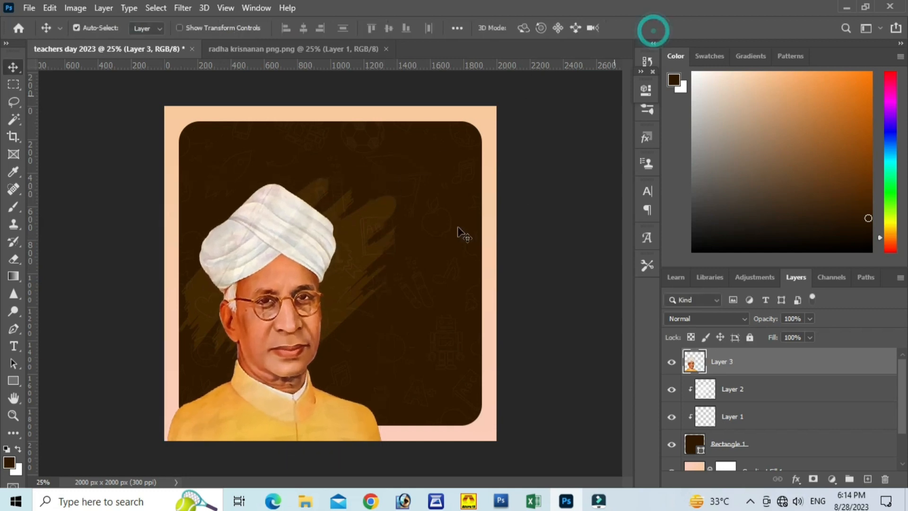
pyautogui.moveTo(277, 397); pyautogui.dragTo(273, 364)
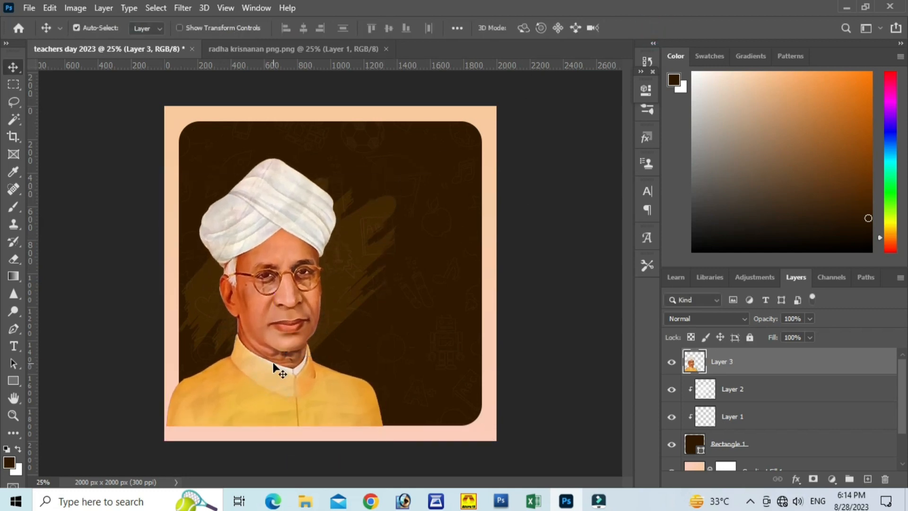
# - Clip the portrait to the rectangle, keep it stacked above the brush stroke layer, and close the portrait's source document
pyautogui.moveTo(738, 371); pyautogui.dragTo(740, 395)
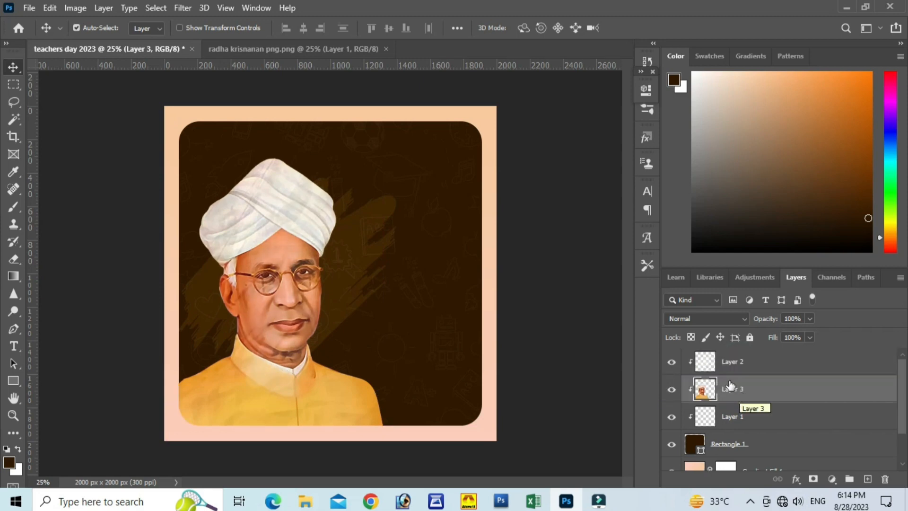
pyautogui.moveTo(725, 363); pyautogui.dragTo(731, 414)
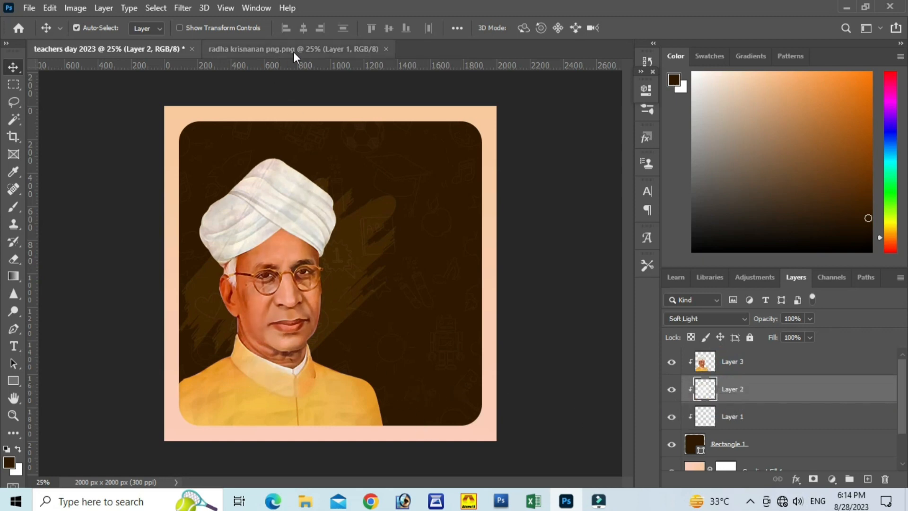
pyautogui.click(386, 49)
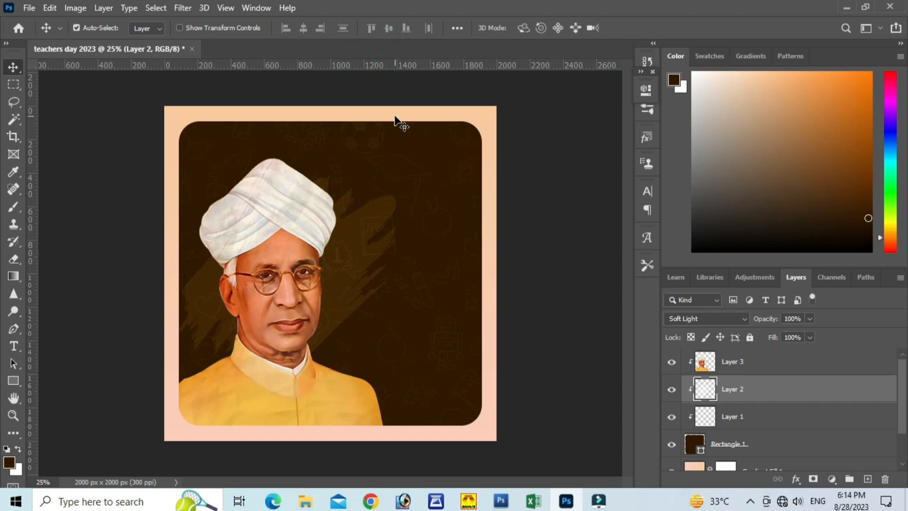
# - Open the bharat ratna medal image and bring it into the banner between the portrait and brush stroke layers
pyautogui.hotkey('ctrl', 'o')
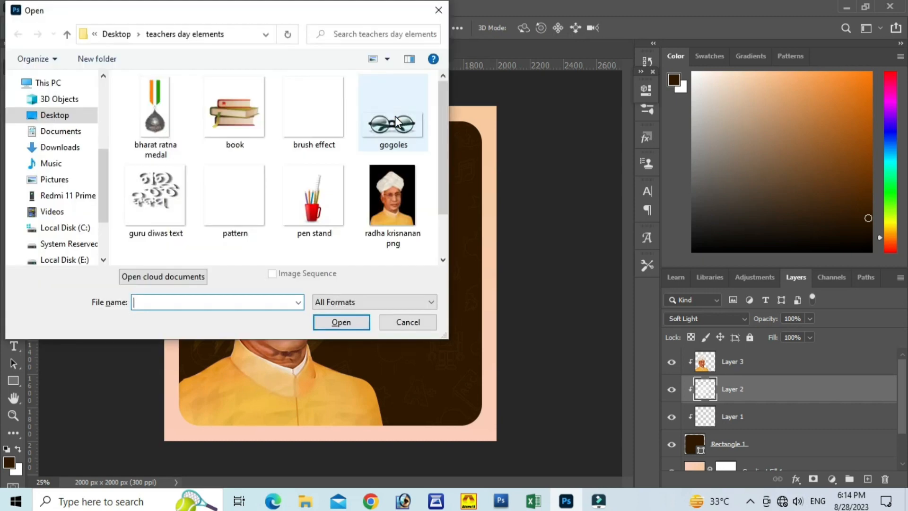
pyautogui.click(151, 118)
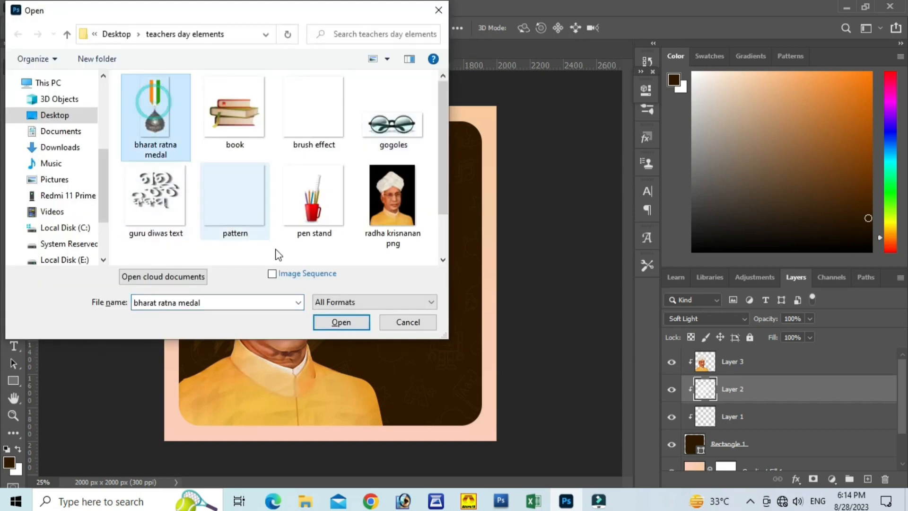
pyautogui.click(337, 321)
pyautogui.moveTo(339, 234); pyautogui.dragTo(219, 138)
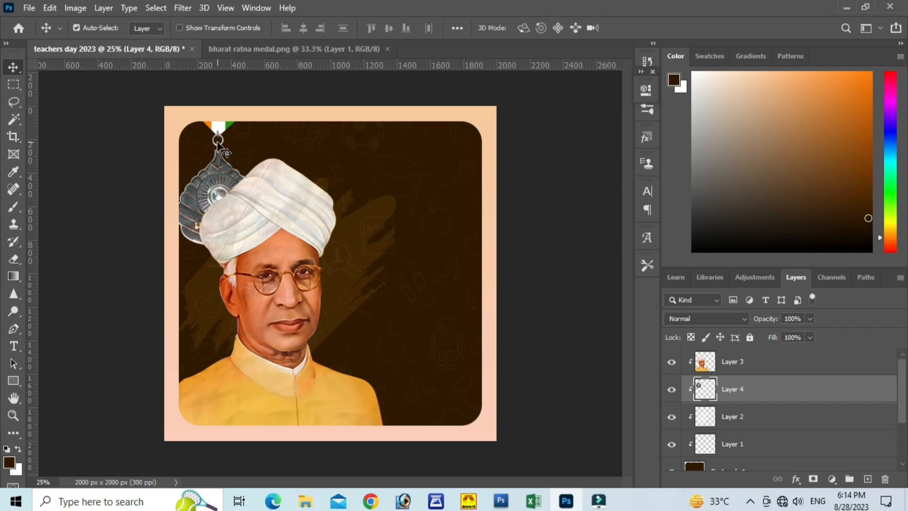
# - Scale the medal to about 35% and hang it from the panel's upper edge near the left corner, clear of the turban
pyautogui.hotkey('ctrl', 't')
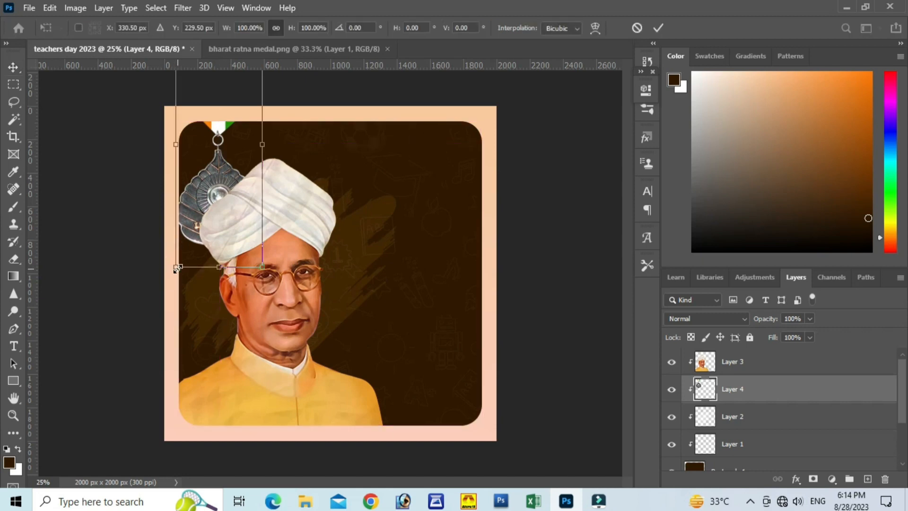
pyautogui.moveTo(177, 268); pyautogui.dragTo(222, 147)
pyautogui.moveTo(252, 109); pyautogui.dragTo(223, 197)
pyautogui.moveTo(236, 240); pyautogui.dragTo(216, 208)
pyautogui.moveTo(204, 158); pyautogui.dragTo(218, 186)
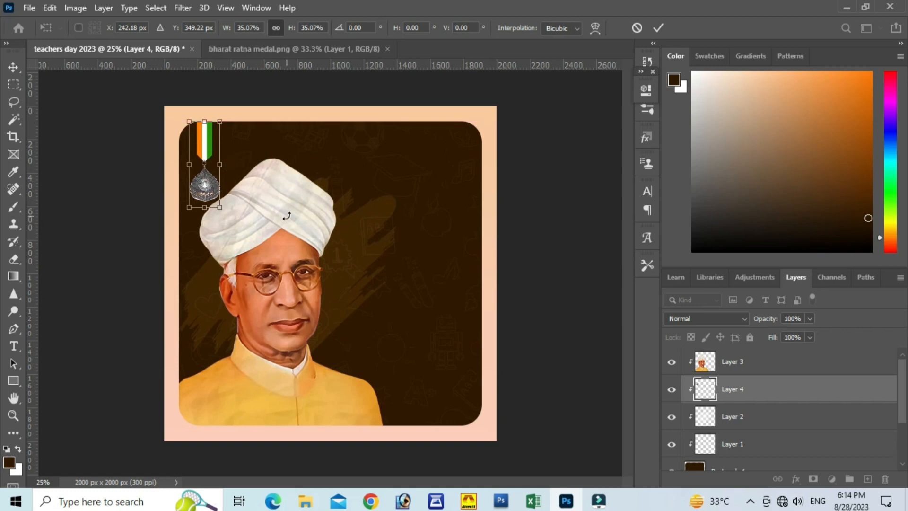
pyautogui.click(658, 28)
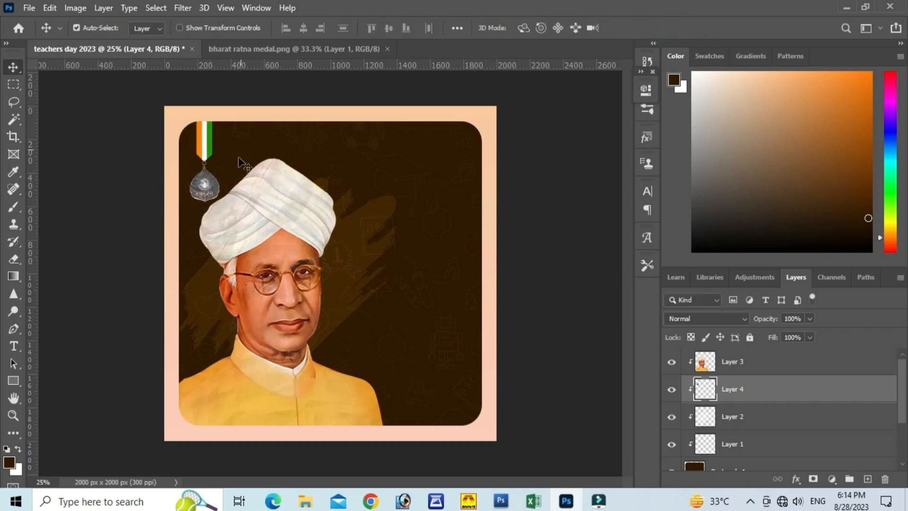
# - Nudge the portrait slightly down below the medal and close the medal's source document
pyautogui.moveTo(253, 212); pyautogui.dragTo(254, 213)
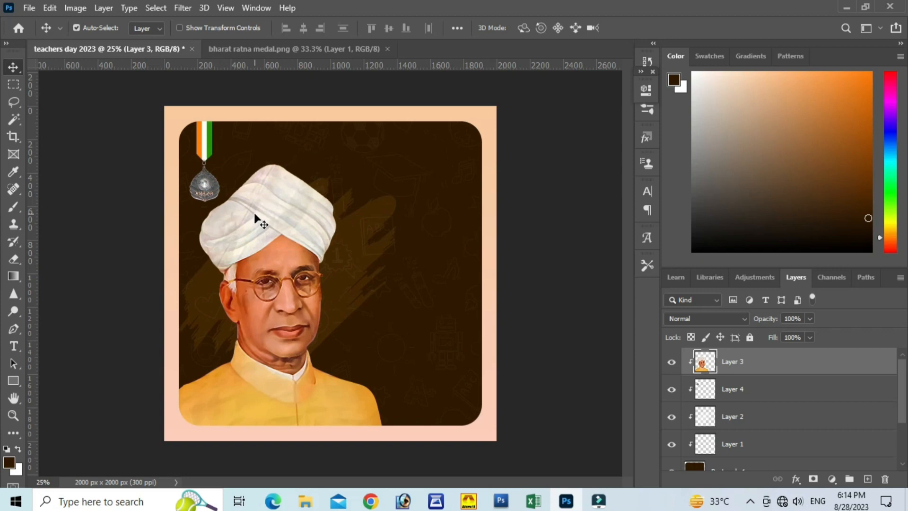
pyautogui.click(386, 49)
pyautogui.press('ctrl')
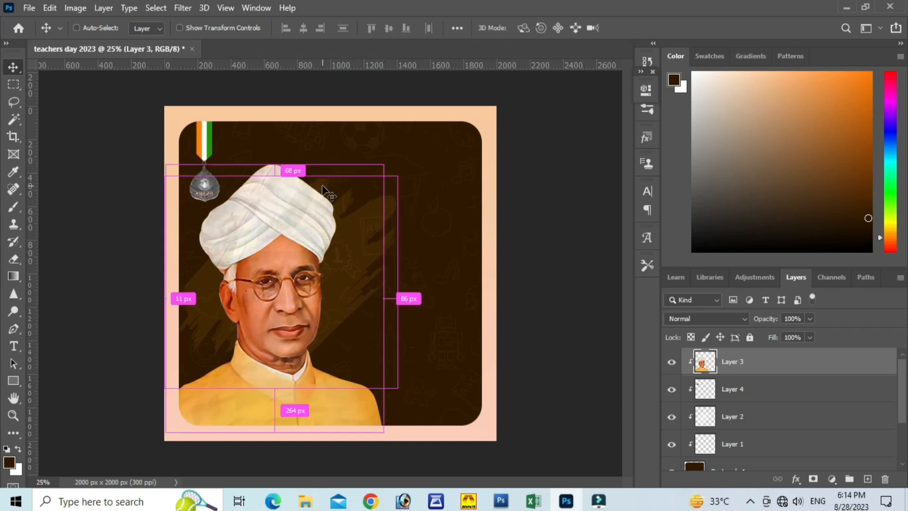
# - Open the book image and bring the stack of books into the banner above the portrait layer
pyautogui.hotkey('ctrl', 'o')
pyautogui.click(313, 116)
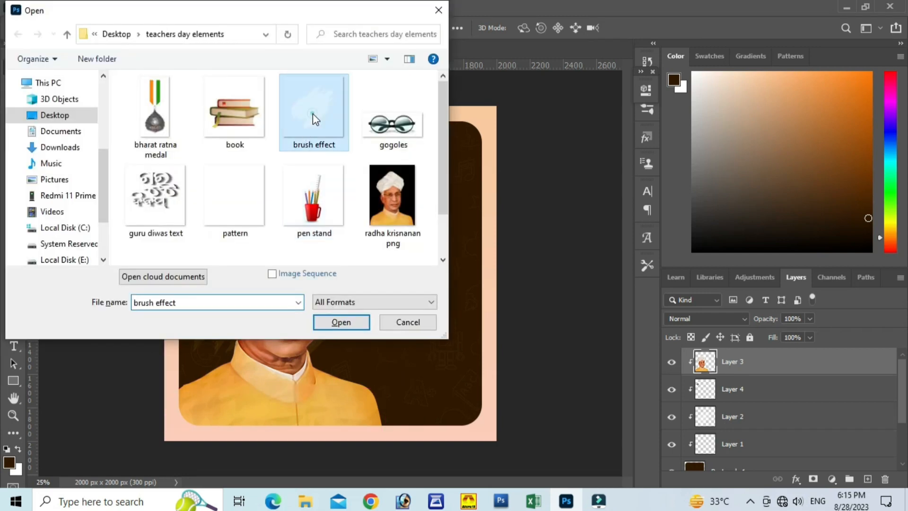
pyautogui.click(230, 185)
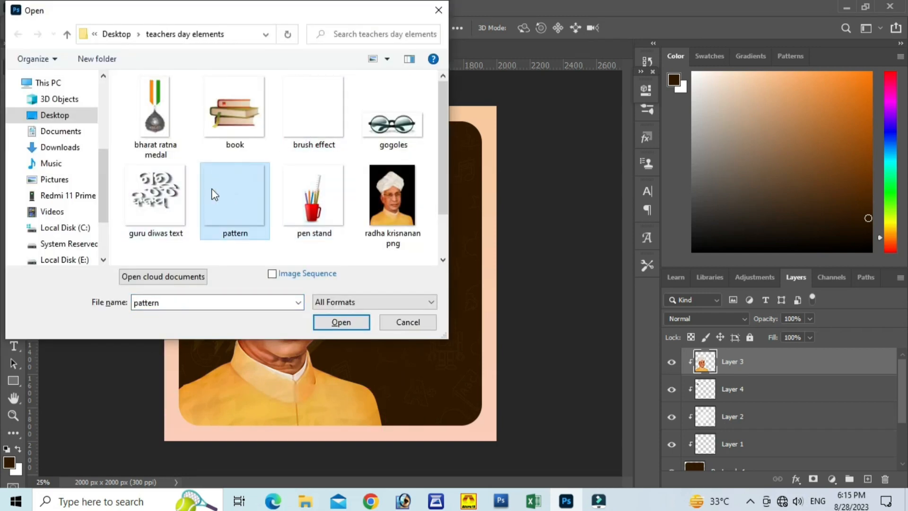
pyautogui.scroll(-2, 237, 198)
pyautogui.scroll(2, 273, 201)
pyautogui.click(246, 131)
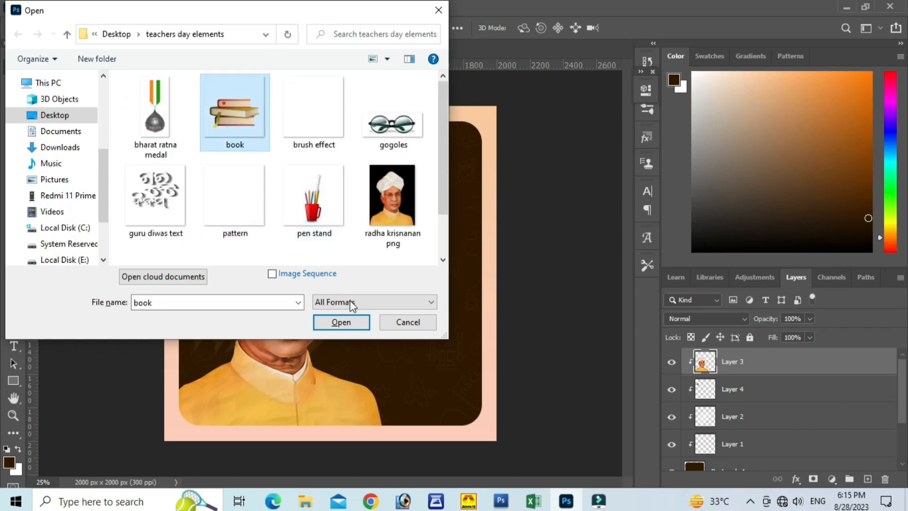
pyautogui.click(340, 326)
pyautogui.moveTo(372, 308); pyautogui.dragTo(221, 121)
pyautogui.moveTo(407, 367); pyautogui.dragTo(407, 364)
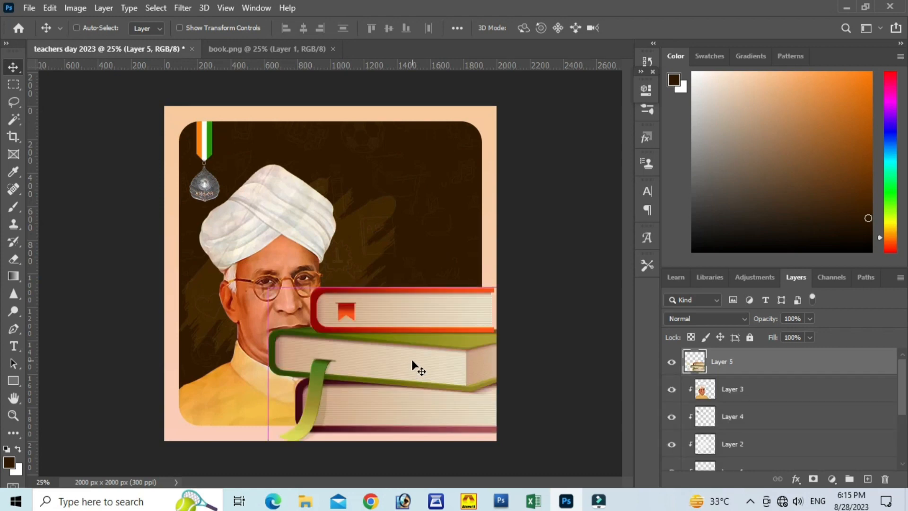
# - Shrink the books to a small stack beside the portrait's shoulder on the panel's lower edge, and close the book document
pyautogui.hotkey('ctrl', 't')
pyautogui.moveTo(268, 287); pyautogui.dragTo(413, 402)
pyautogui.moveTo(449, 429); pyautogui.dragTo(421, 410)
pyautogui.click(659, 32)
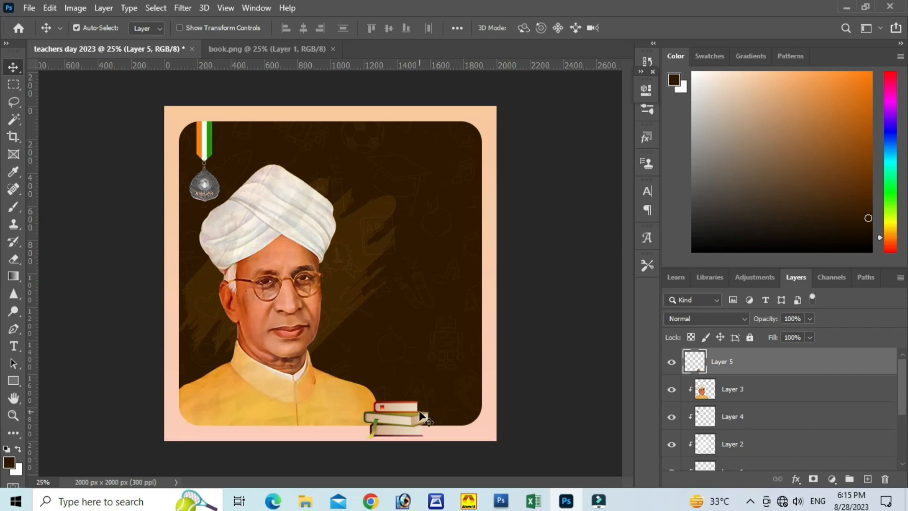
pyautogui.click(414, 411)
pyautogui.click(333, 49)
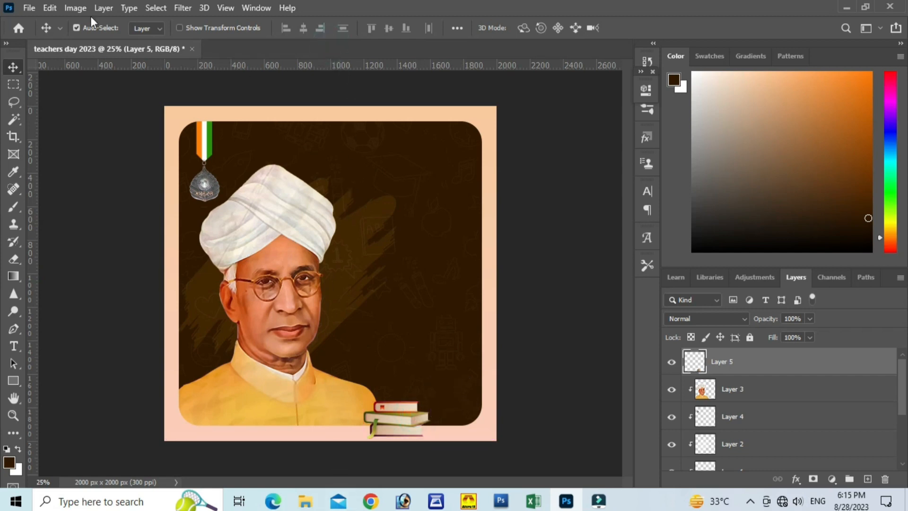
# - Open the gogoles image and bring the glasses into the banner above the books layer
pyautogui.click(30, 8)
pyautogui.click(41, 29)
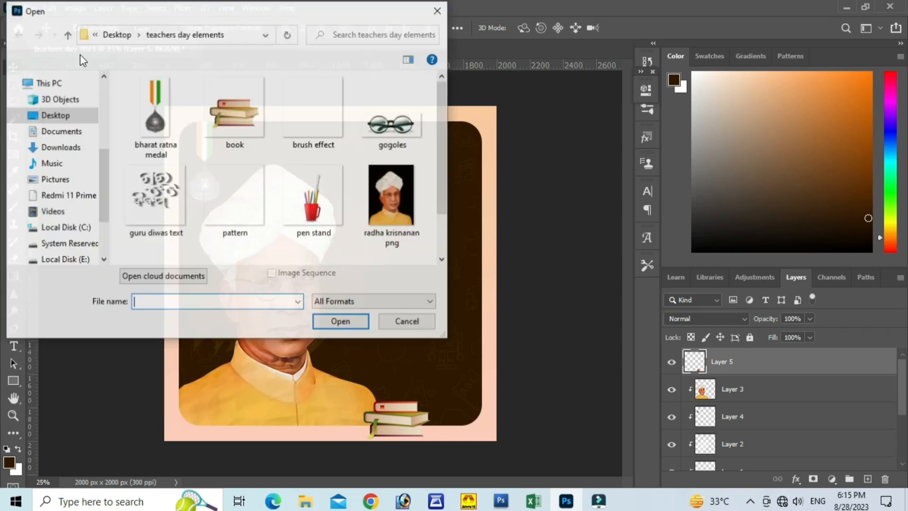
pyautogui.scroll(-2, 331, 156)
pyautogui.click(320, 150)
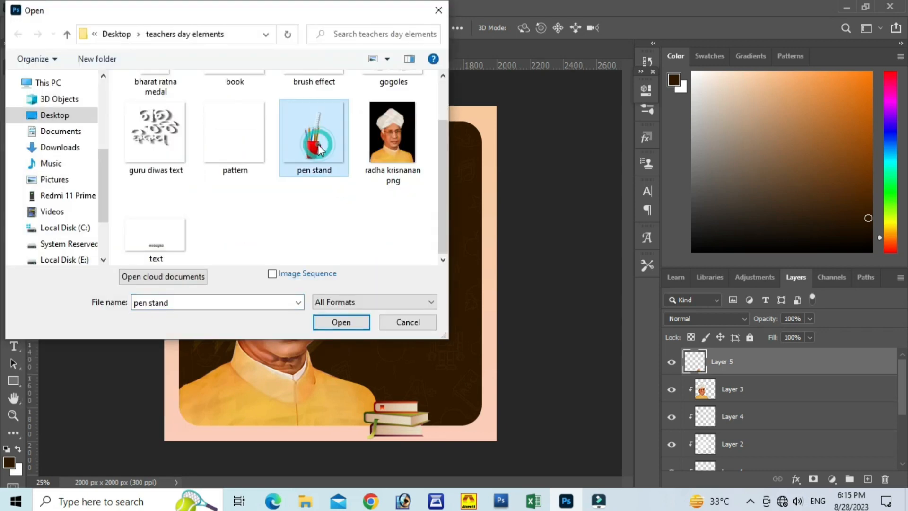
pyautogui.scroll(2, 337, 119)
pyautogui.click(394, 125)
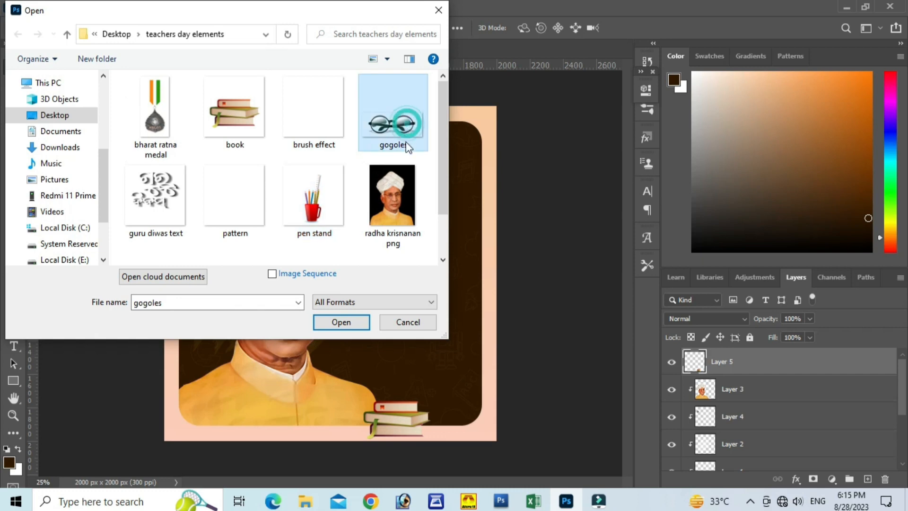
pyautogui.click(352, 322)
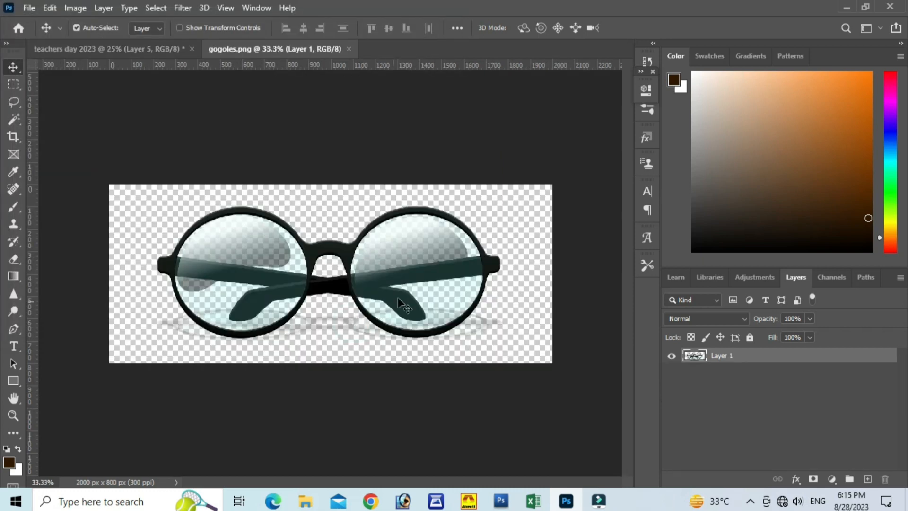
pyautogui.moveTo(397, 221); pyautogui.dragTo(149, 49)
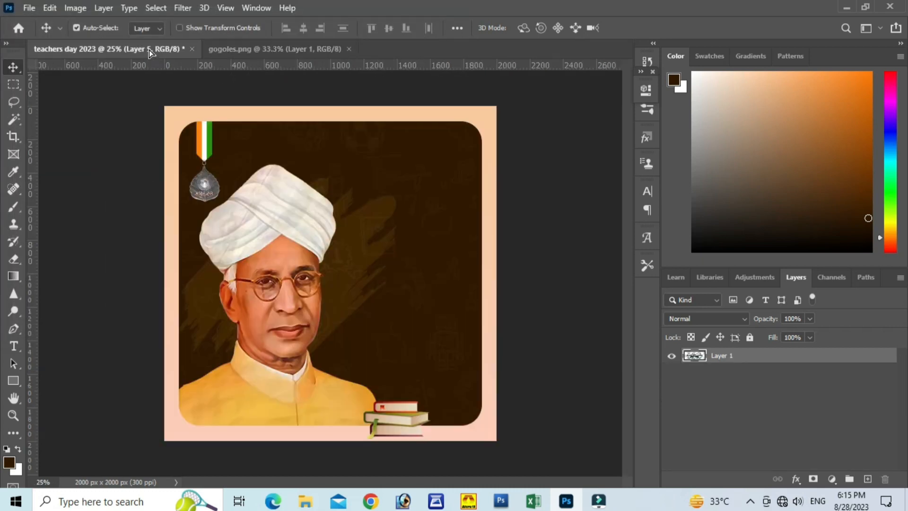
pyautogui.moveTo(385, 390); pyautogui.dragTo(389, 394)
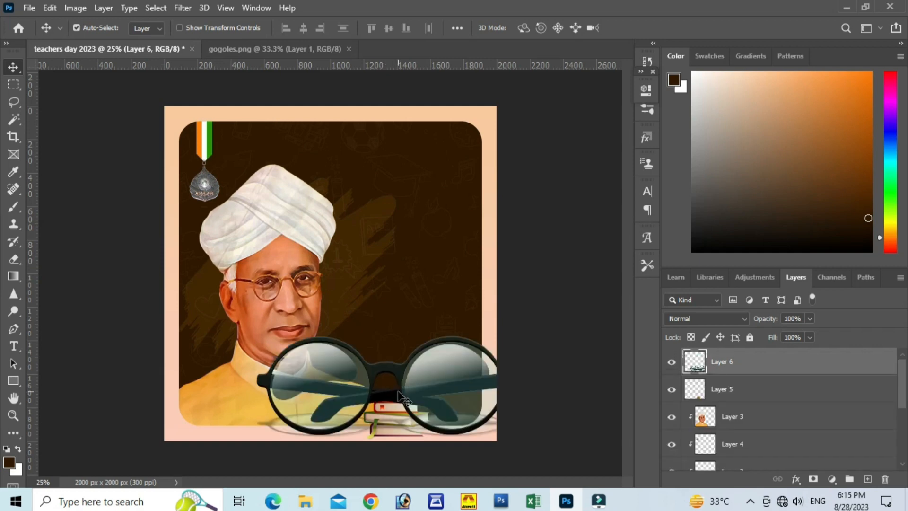
# - Shrink the glasses with Free Transform and place them in front of the books' lower right corner
pyautogui.hotkey('ctrl', 't')
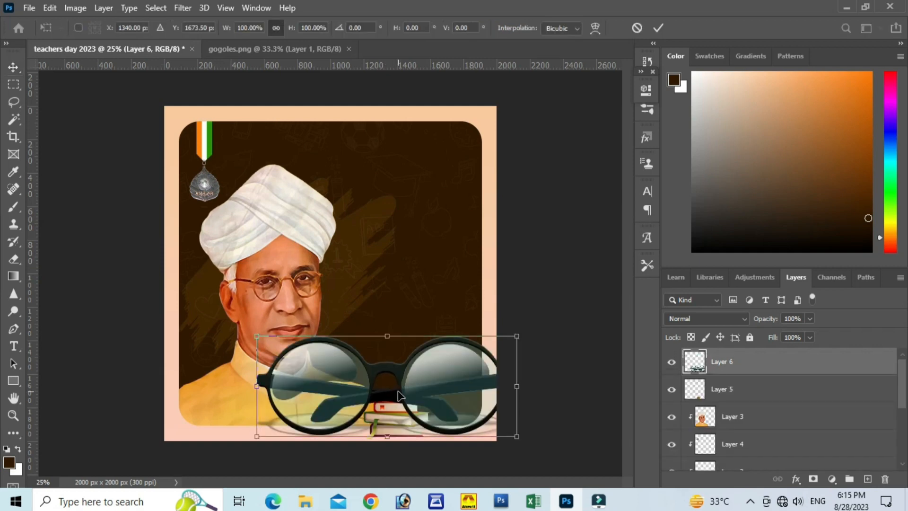
pyautogui.click(657, 30)
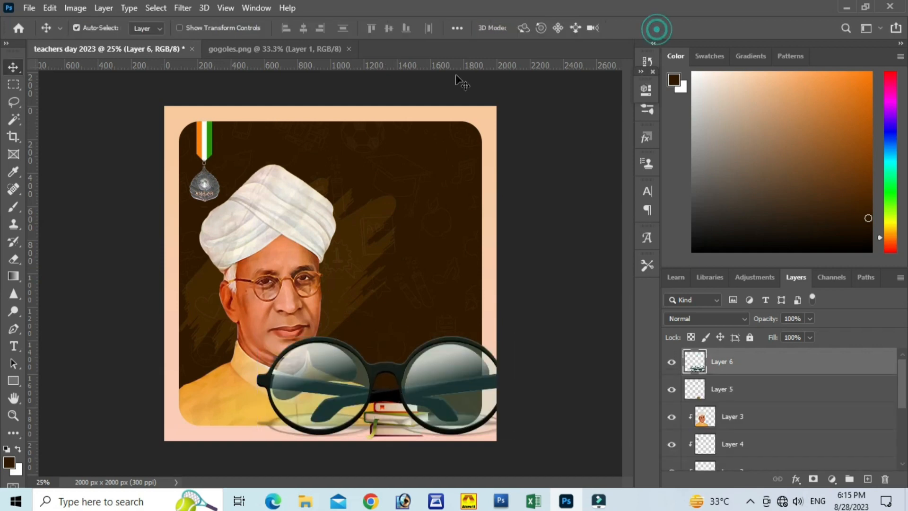
pyautogui.click(53, 8)
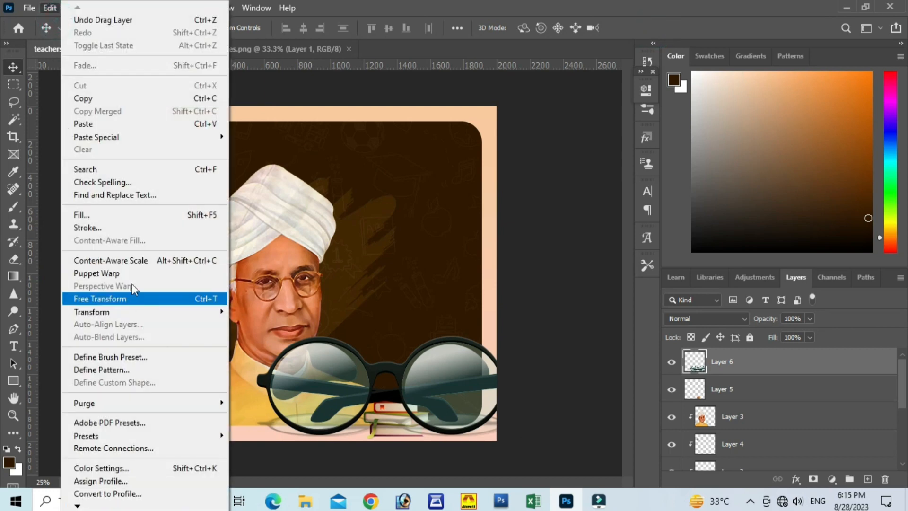
pyautogui.click(121, 297)
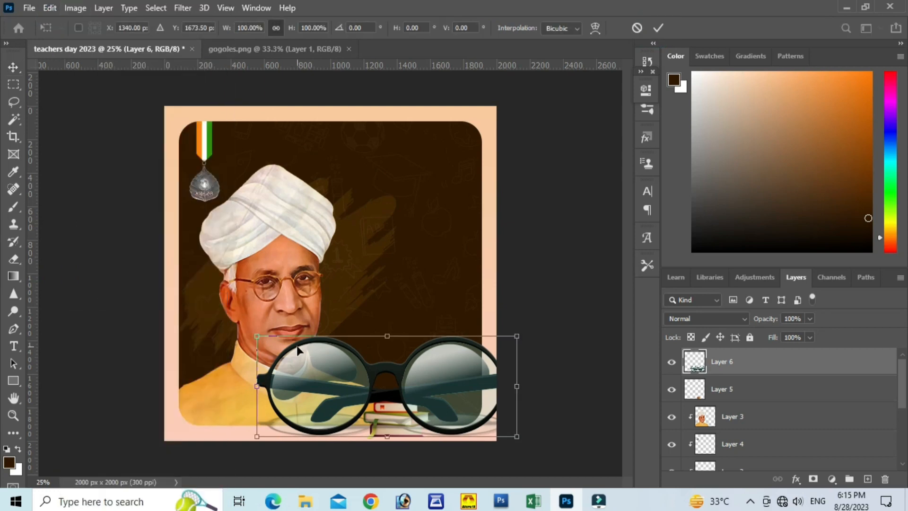
pyautogui.moveTo(257, 336); pyautogui.dragTo(440, 427)
pyautogui.click(659, 29)
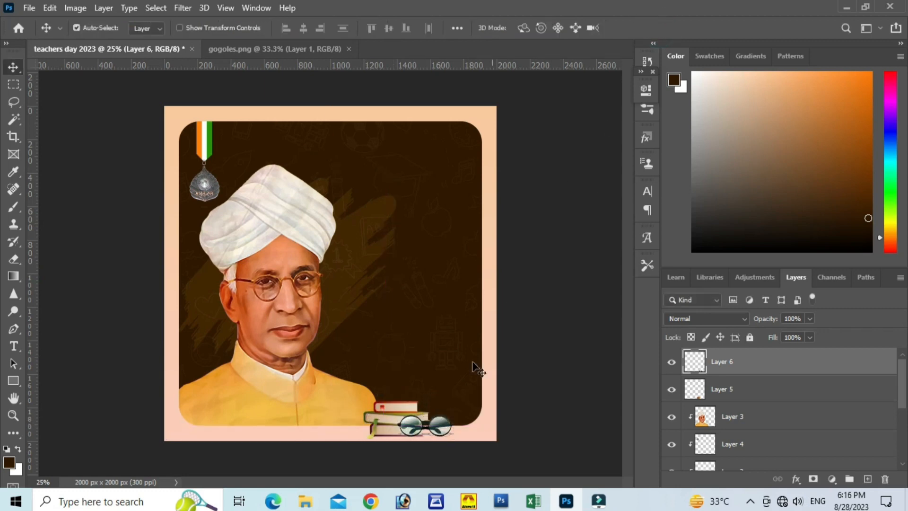
# - Enlarge the books slightly and shift them with the glasses towards the panel's lower right corner, beside the portrait
pyautogui.click(395, 404)
pyautogui.moveTo(395, 403); pyautogui.dragTo(388, 394)
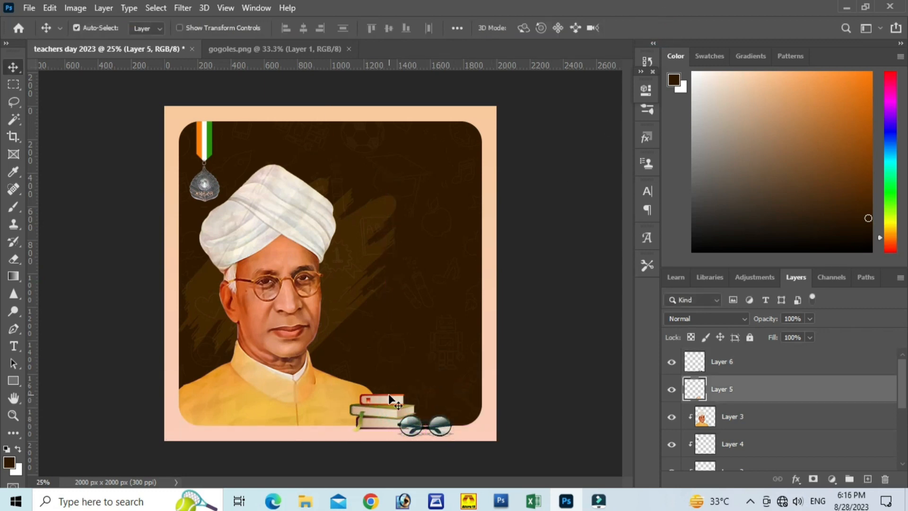
pyautogui.hotkey('ctrl', 't')
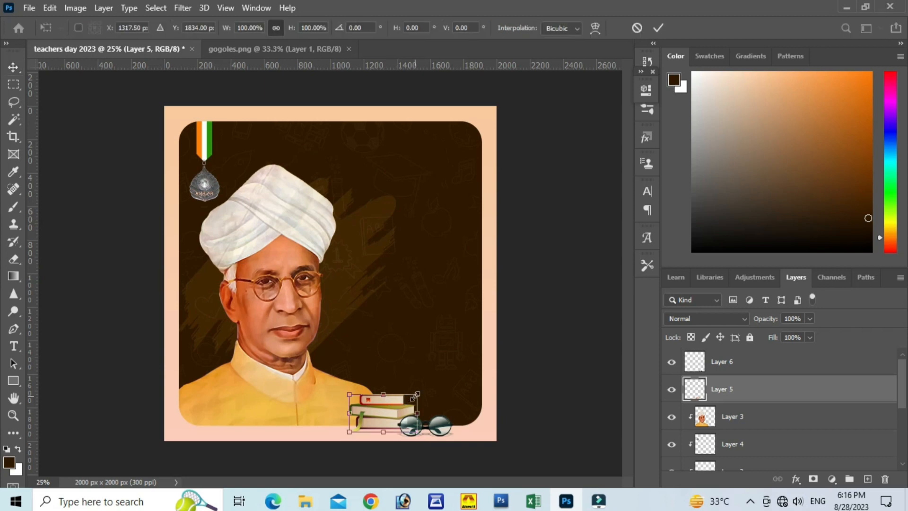
pyautogui.moveTo(415, 395); pyautogui.dragTo(472, 428)
pyautogui.click(658, 27)
pyautogui.click(444, 407)
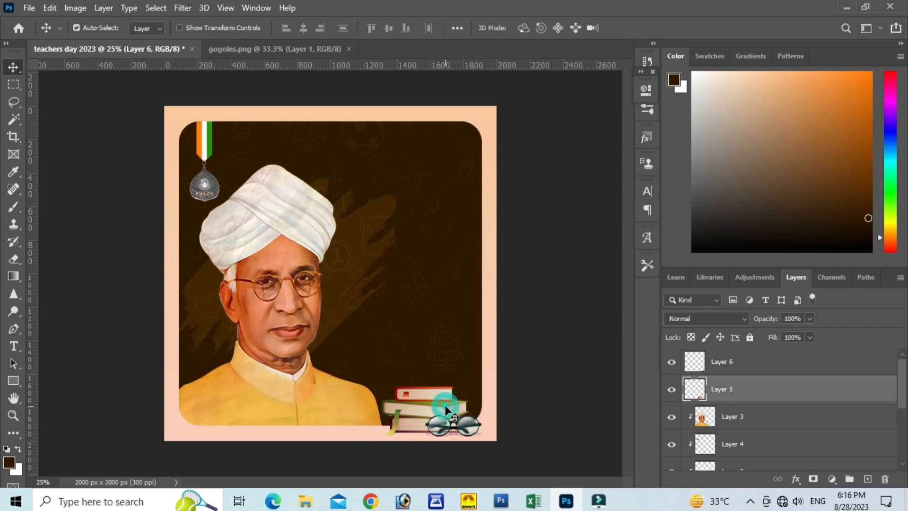
# - Nudge the portrait slightly left, away from the books, and close the glasses' source document
pyautogui.moveTo(346, 403)
pyautogui.mouseDown()
pyautogui.moveTo(332, 403)
pyautogui.moveTo(353, 405)
pyautogui.mouseUp()
pyautogui.moveTo(424, 408); pyautogui.dragTo(425, 409)
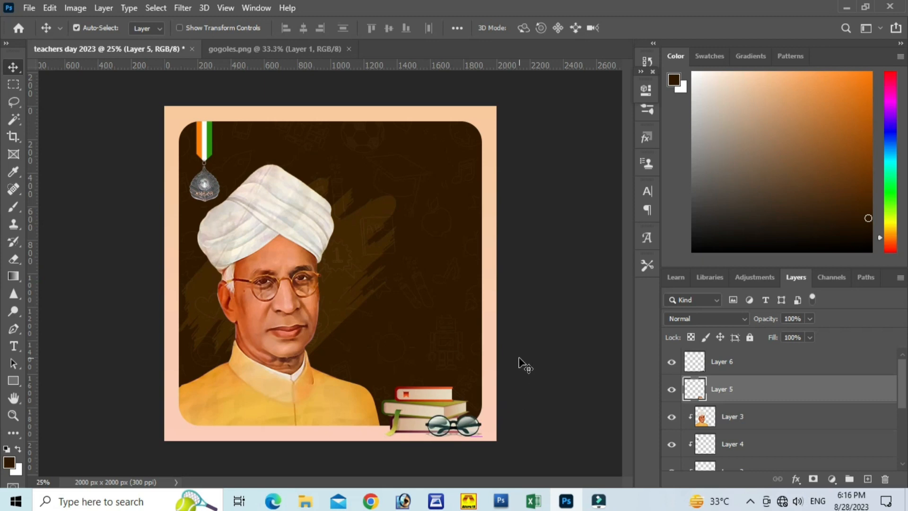
pyautogui.click(291, 49)
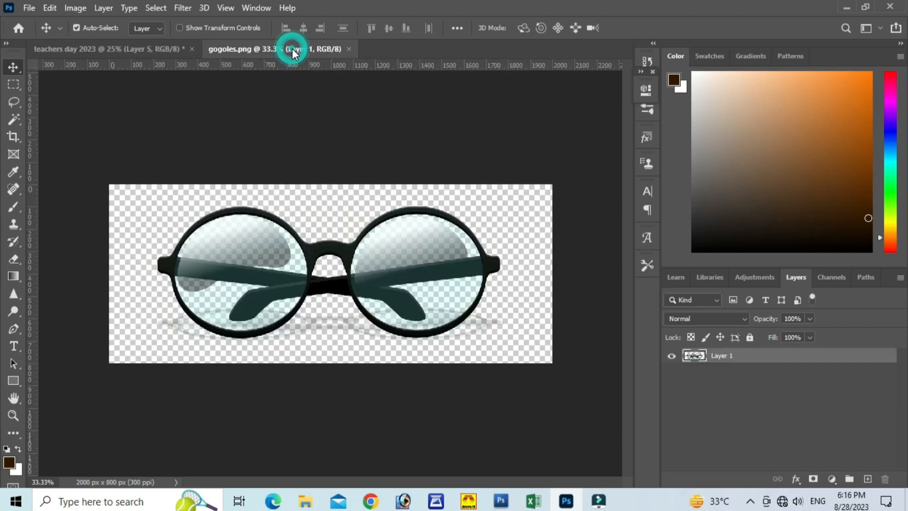
pyautogui.click(350, 49)
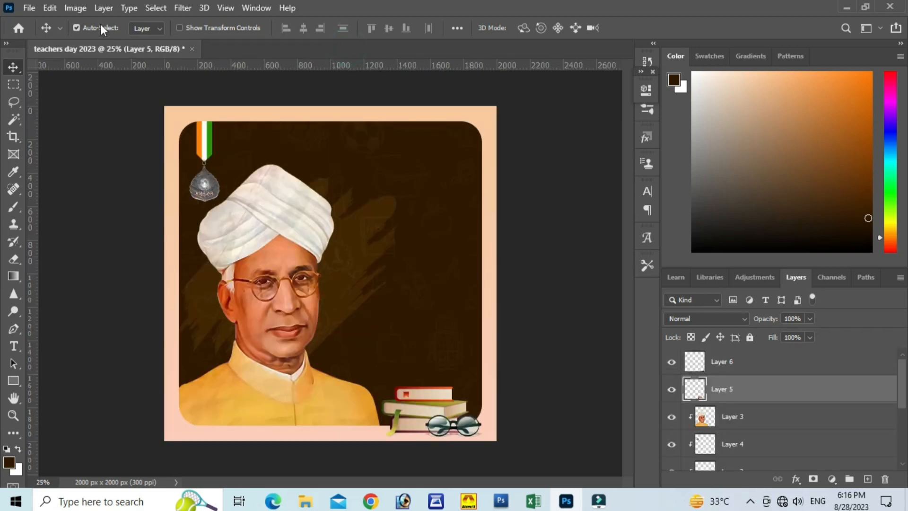
# - Open the pen stand image and bring it into the banner between the glasses and books layers
pyautogui.click(28, 8)
pyautogui.click(33, 32)
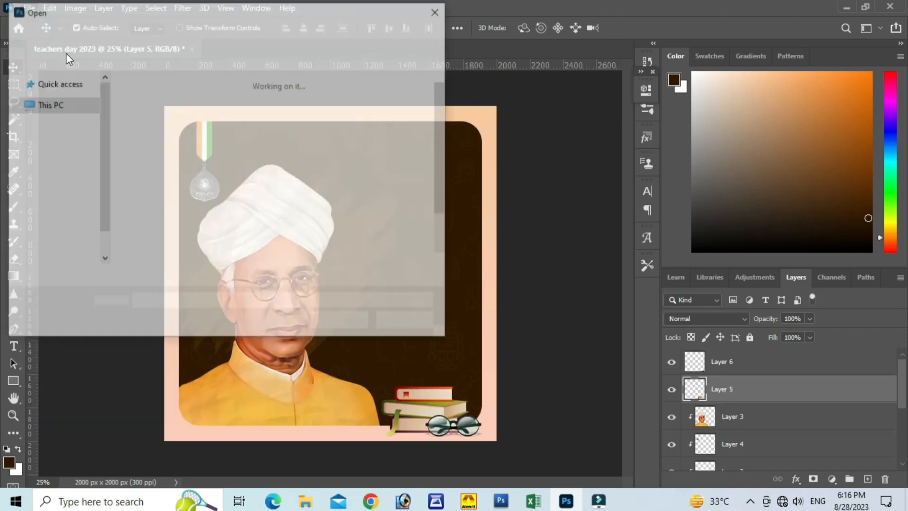
pyautogui.click(321, 189)
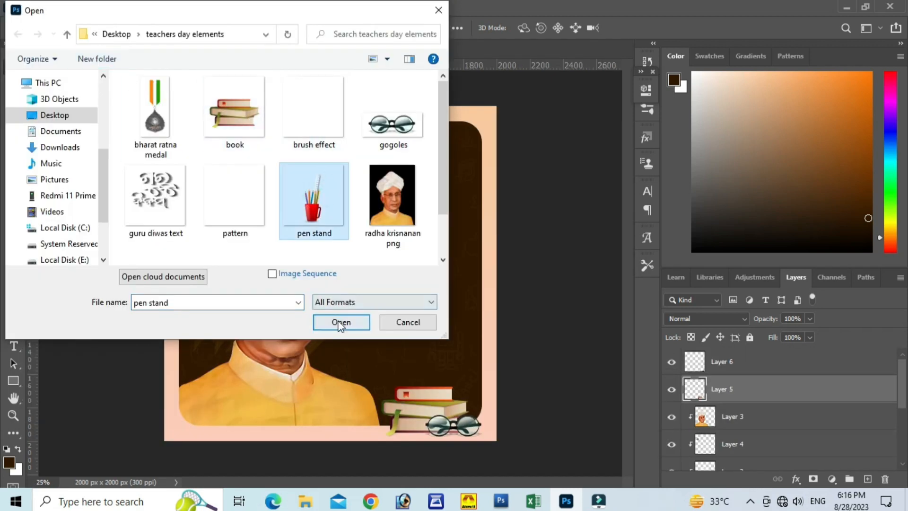
pyautogui.click(338, 320)
pyautogui.moveTo(334, 325); pyautogui.dragTo(417, 303)
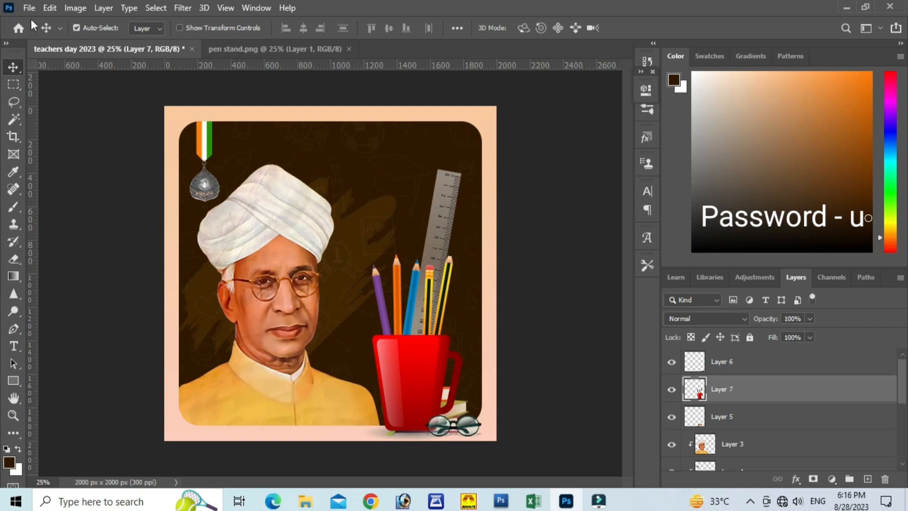
# - Scale the pen stand to about 26% and place it just left of the books on the panel's lower edge
pyautogui.click(49, 8)
pyautogui.click(126, 298)
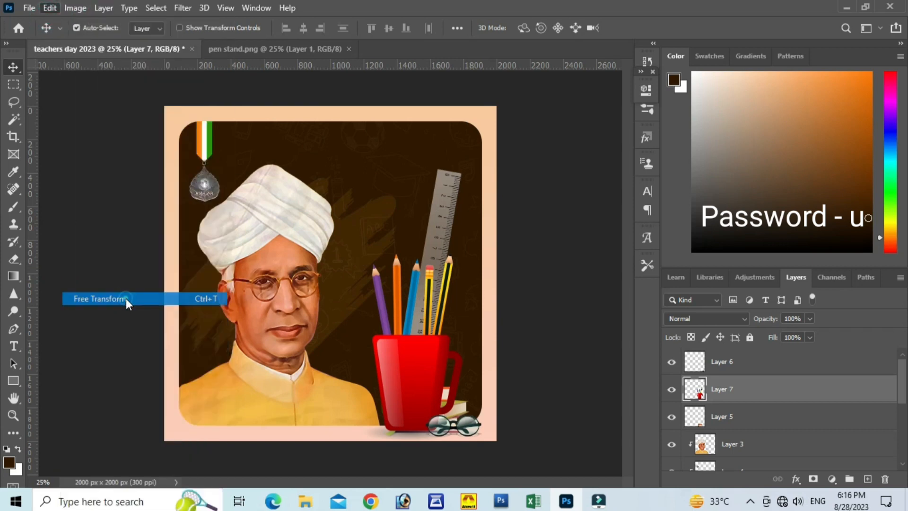
pyautogui.moveTo(465, 167); pyautogui.dragTo(368, 359)
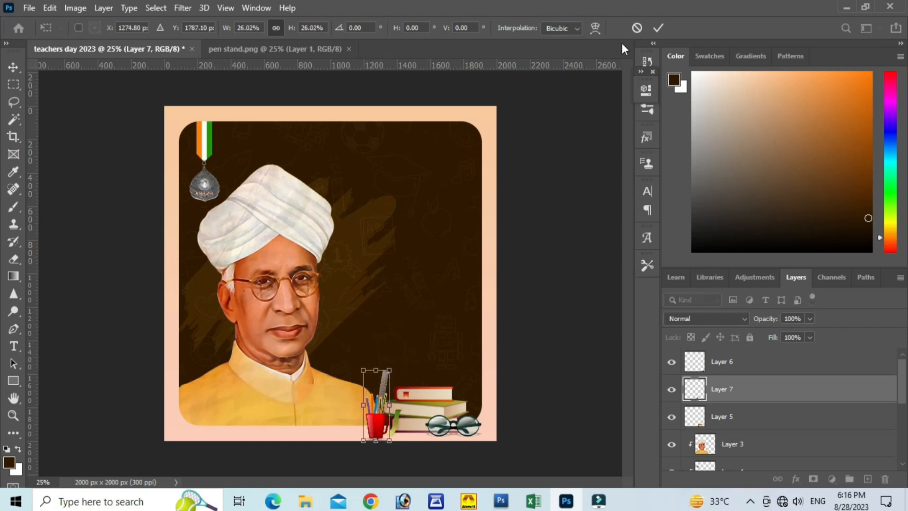
pyautogui.click(659, 26)
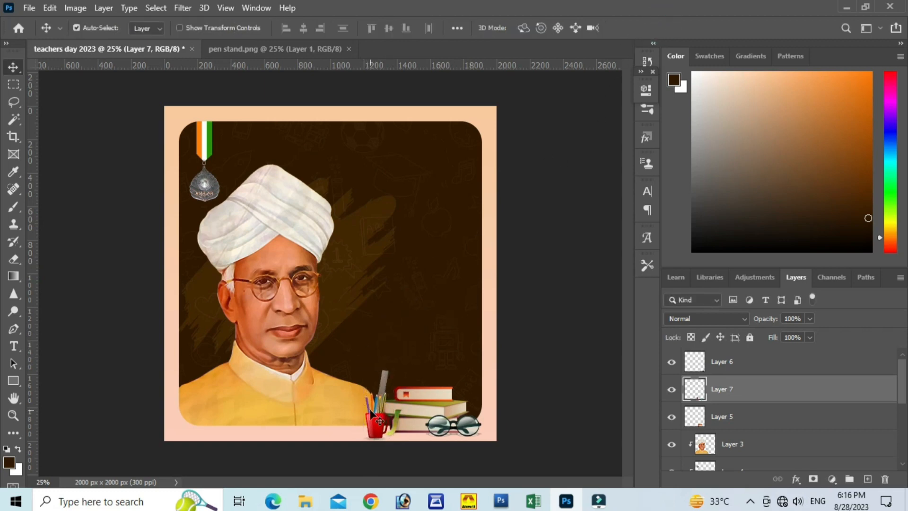
pyautogui.moveTo(376, 422); pyautogui.dragTo(370, 415)
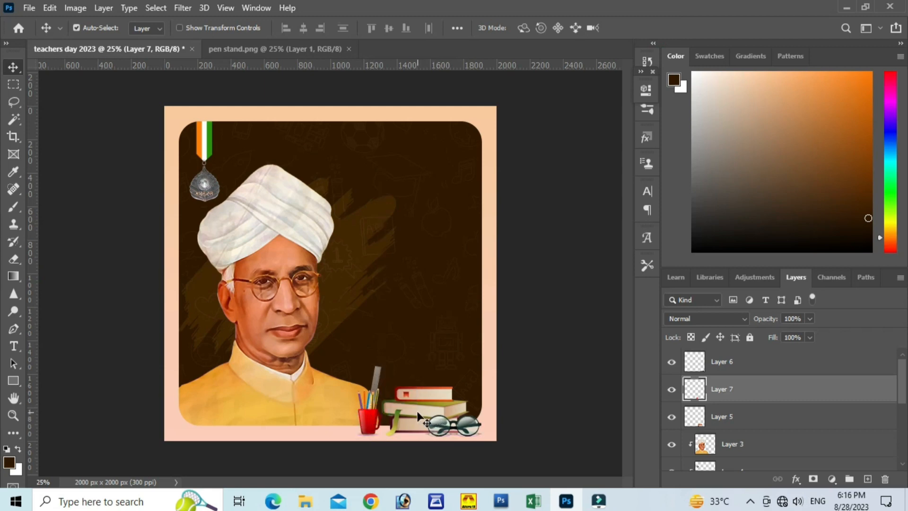
# - Scale the portrait down to about 95% and reposition it against the panel's lower left edge
pyautogui.moveTo(305, 404); pyautogui.dragTo(304, 409)
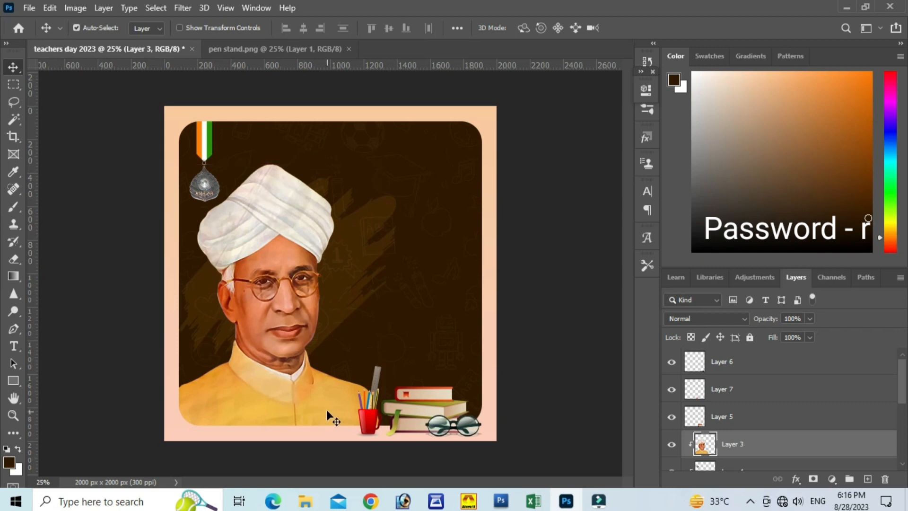
pyautogui.hotkey('ctrl', 't')
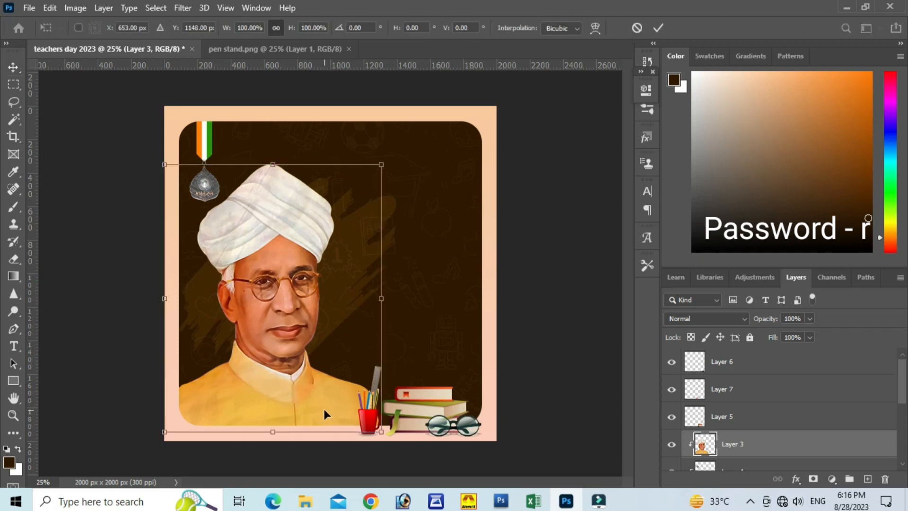
pyautogui.moveTo(384, 162); pyautogui.dragTo(356, 194)
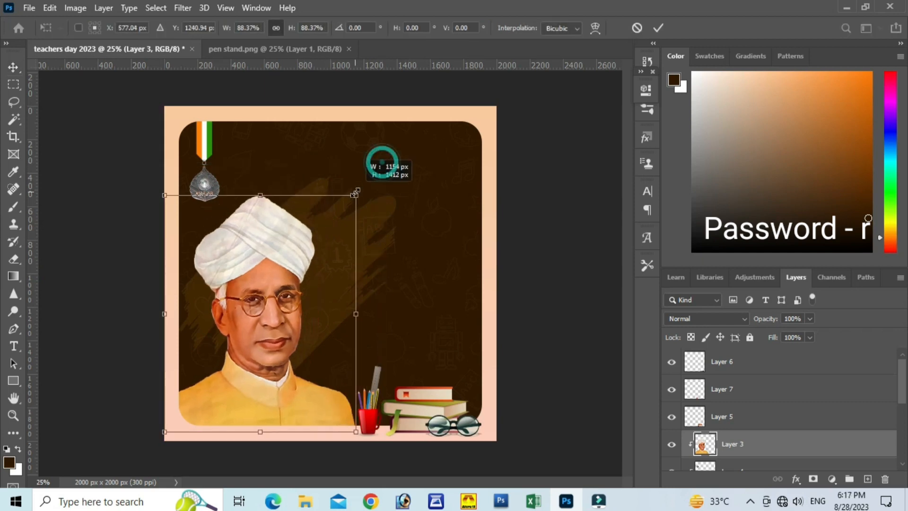
pyautogui.moveTo(291, 276)
pyautogui.mouseDown()
pyautogui.moveTo(305, 255)
pyautogui.moveTo(303, 268)
pyautogui.mouseUp()
pyautogui.moveTo(373, 188); pyautogui.dragTo(384, 170)
pyautogui.moveTo(298, 323); pyautogui.dragTo(287, 322)
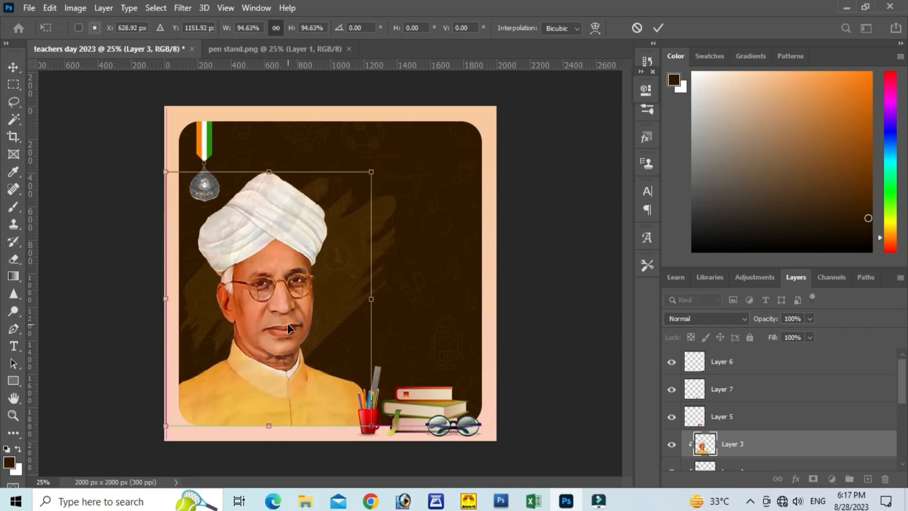
pyautogui.click(657, 29)
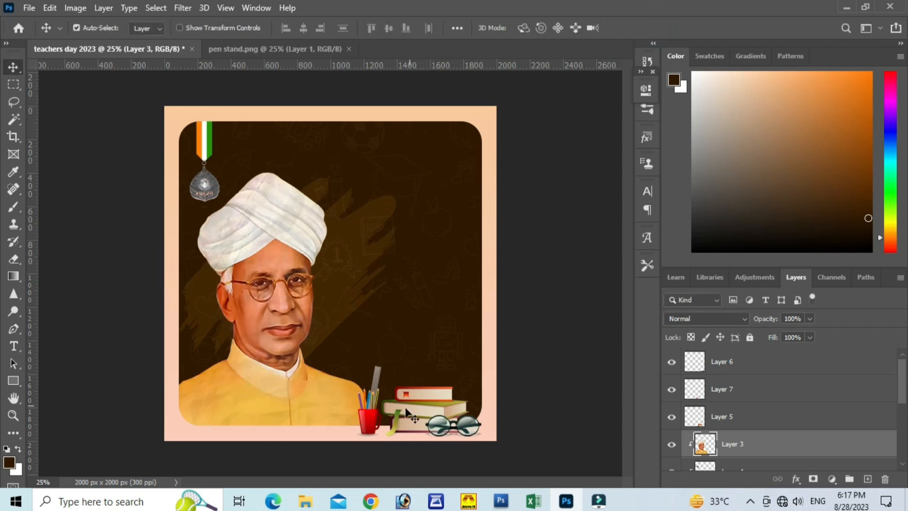
# - Nudge the pen stand slightly right towards the books and close its source document
pyautogui.moveTo(371, 419); pyautogui.dragTo(374, 417)
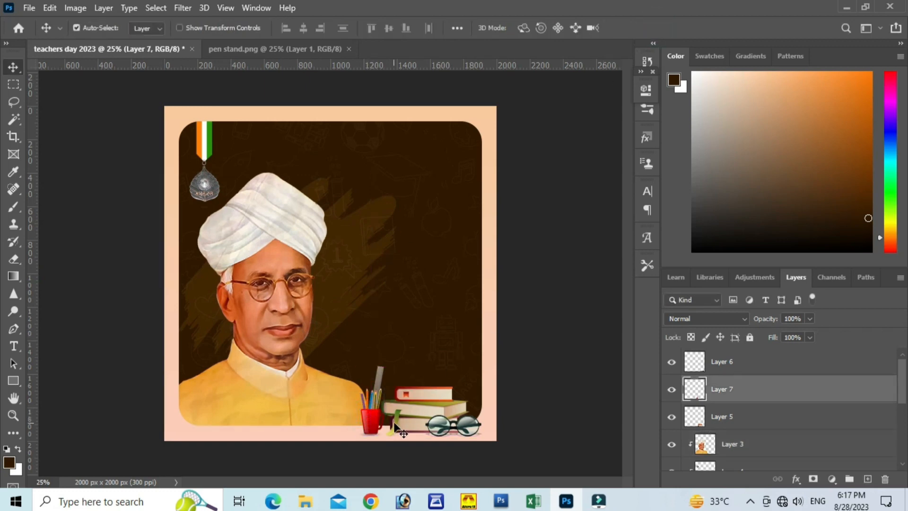
pyautogui.click(312, 49)
pyautogui.click(349, 50)
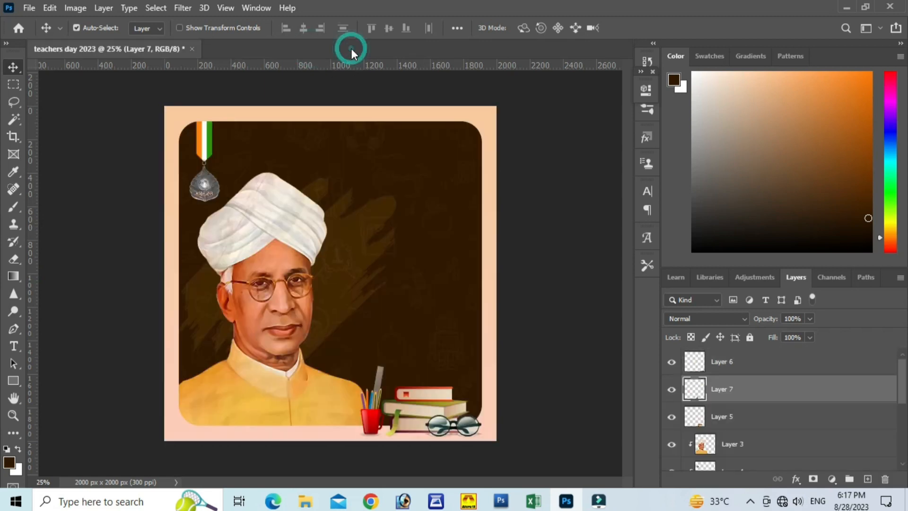
# - Open the "text" image from the teachers day elements folder and bring it into the banner above the pen stand layer
pyautogui.click(30, 8)
pyautogui.click(41, 32)
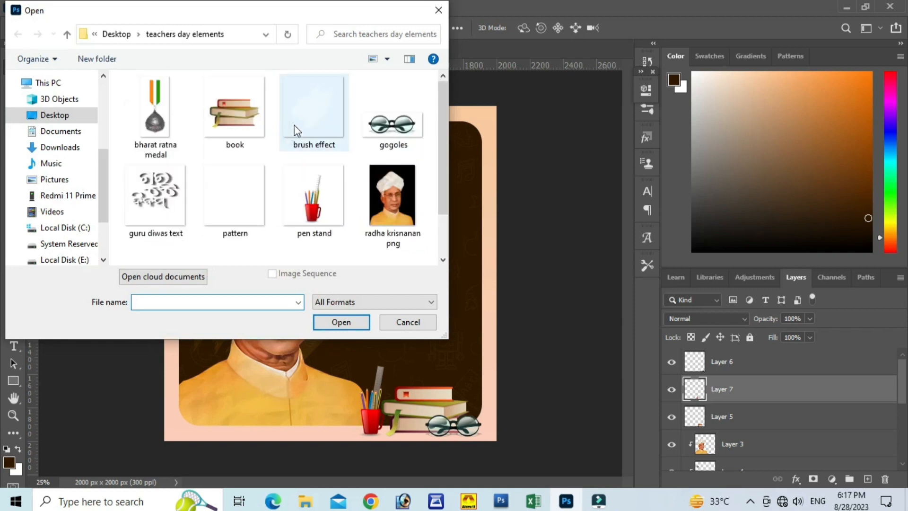
pyautogui.scroll(-2, 186, 192)
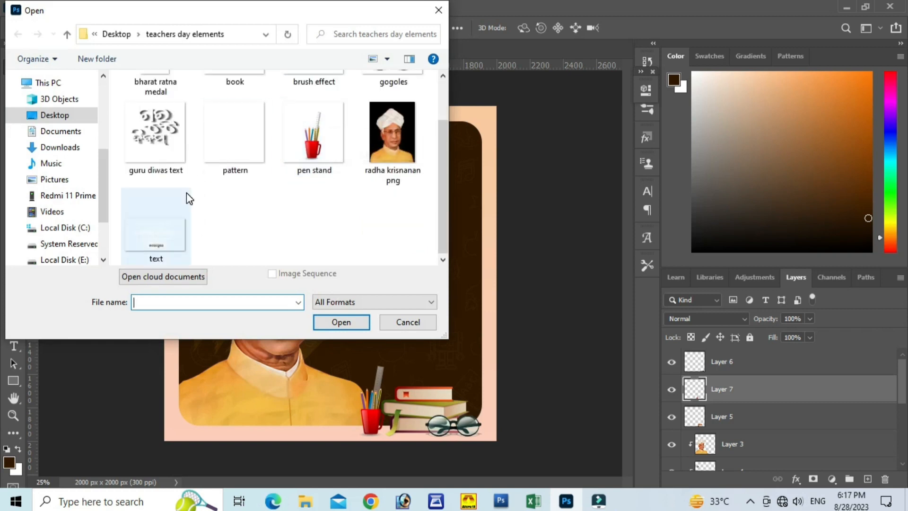
pyautogui.click(173, 243)
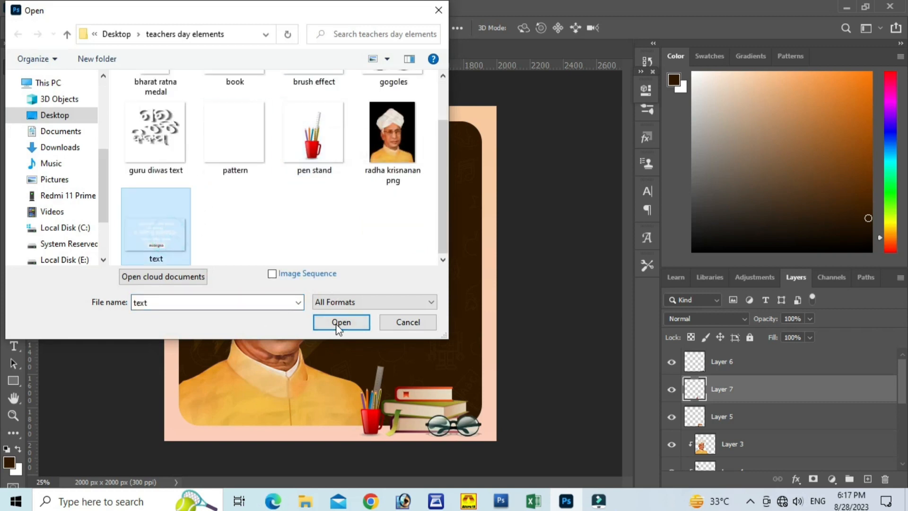
pyautogui.click(339, 323)
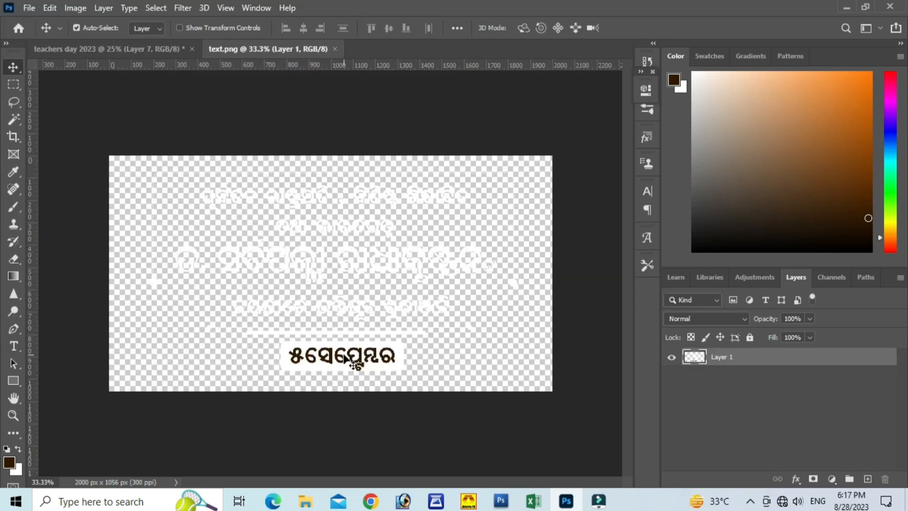
pyautogui.moveTo(353, 363); pyautogui.dragTo(159, 61)
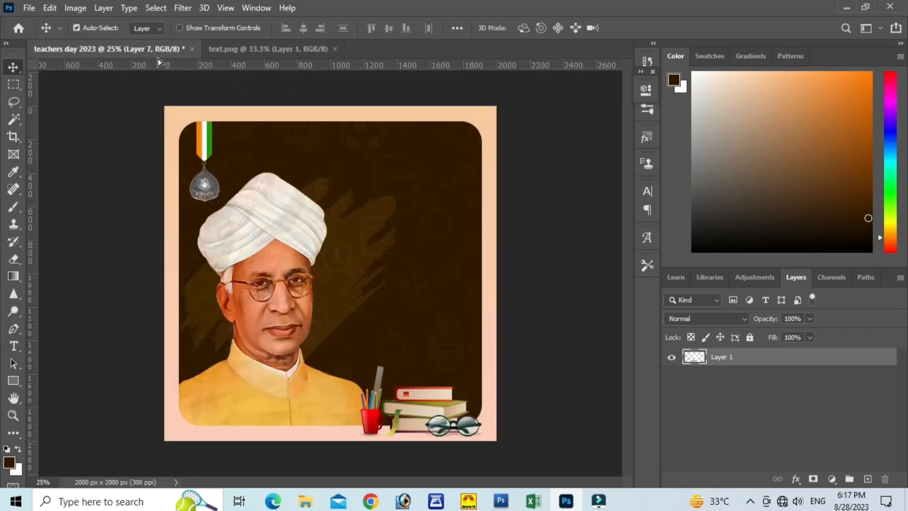
pyautogui.moveTo(386, 175); pyautogui.dragTo(385, 174)
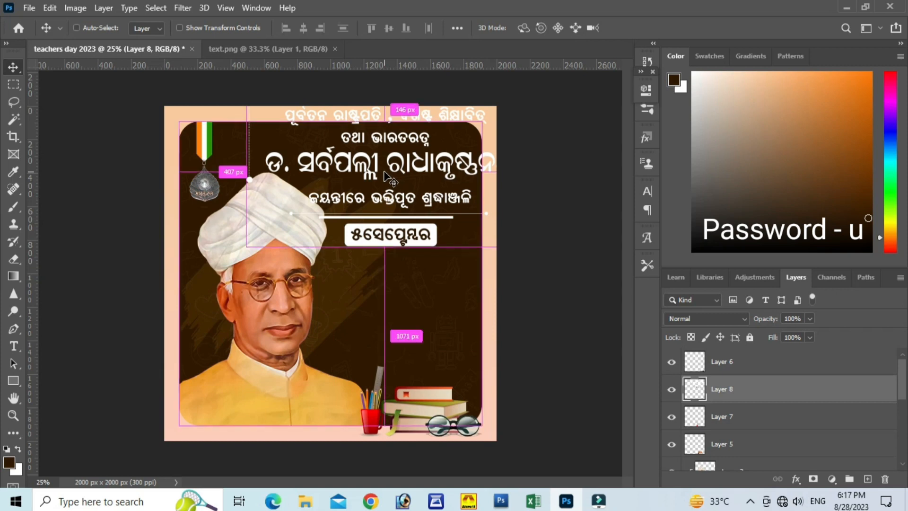
# - Scale the tribute text to about 54%, place it in the panel's upper right area, and close its source document
pyautogui.hotkey('ctrl', 't')
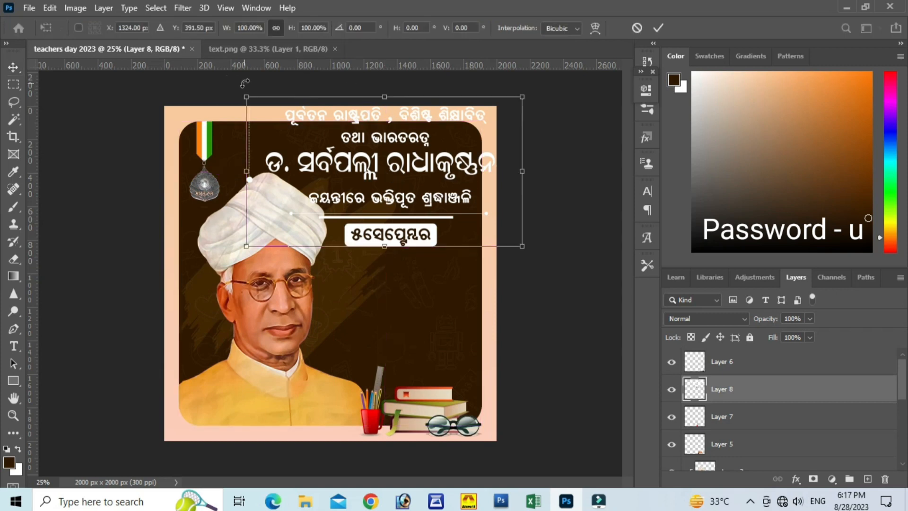
pyautogui.moveTo(244, 96); pyautogui.dragTo(360, 159)
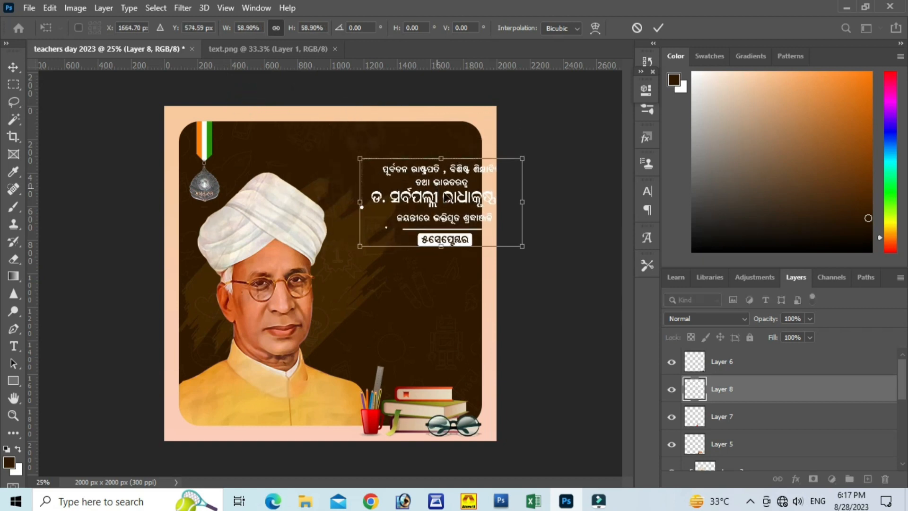
pyautogui.moveTo(505, 224); pyautogui.dragTo(452, 197)
pyautogui.moveTo(413, 170); pyautogui.dragTo(401, 169)
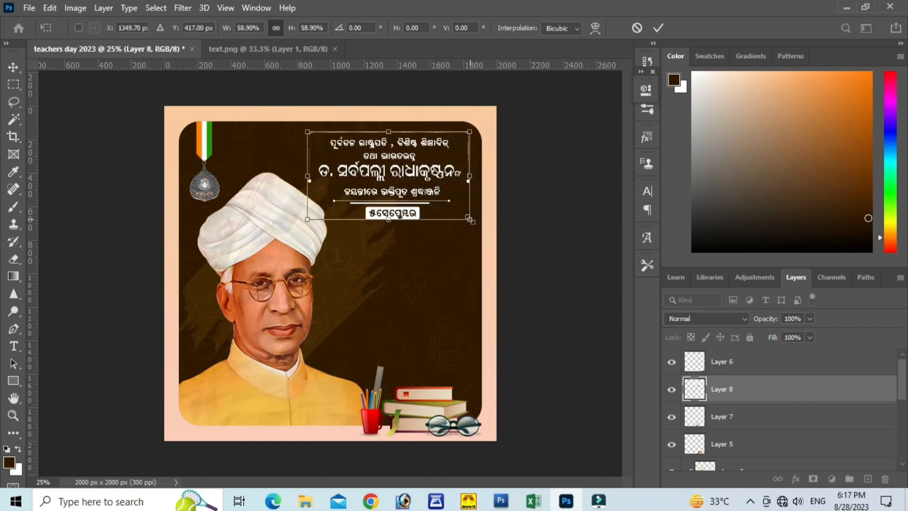
pyautogui.moveTo(471, 220); pyautogui.dragTo(439, 201)
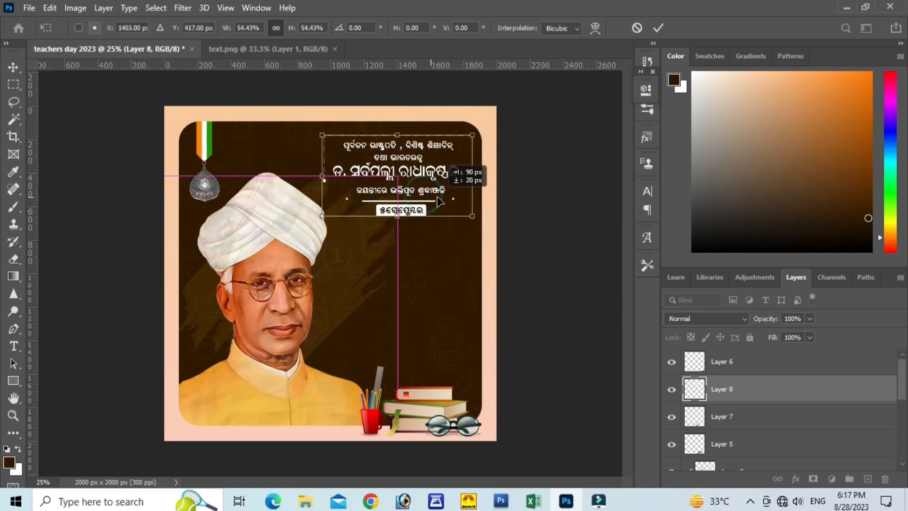
pyautogui.click(658, 28)
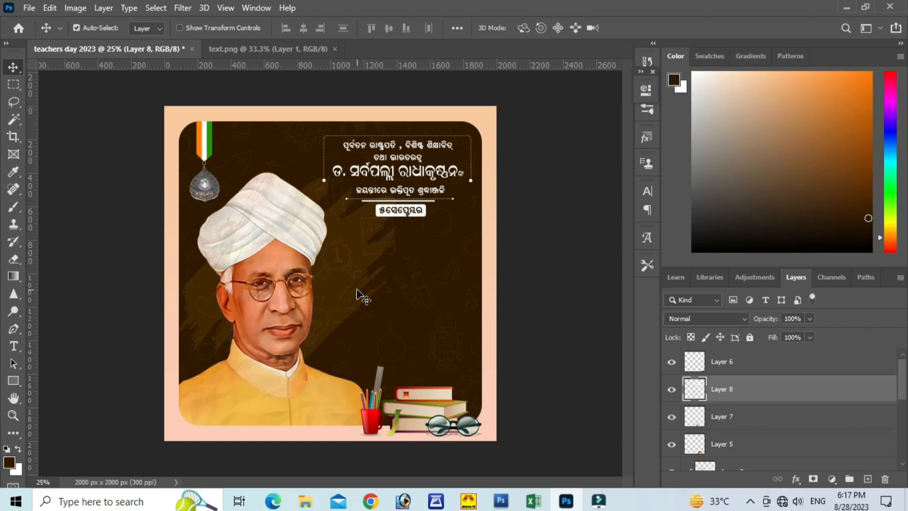
pyautogui.click(286, 45)
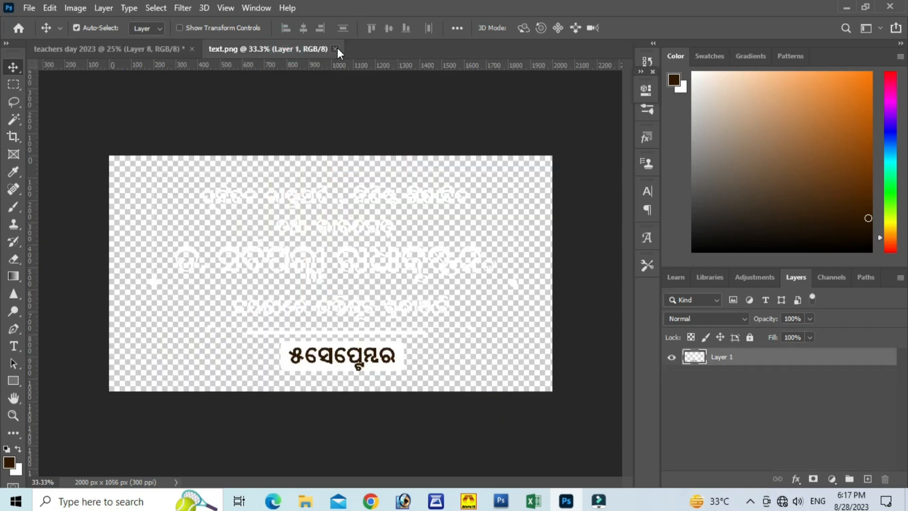
pyautogui.click(335, 49)
# - Open the "guru diwas text" image and bring it into the banner above the tribute text layer
pyautogui.click(30, 9)
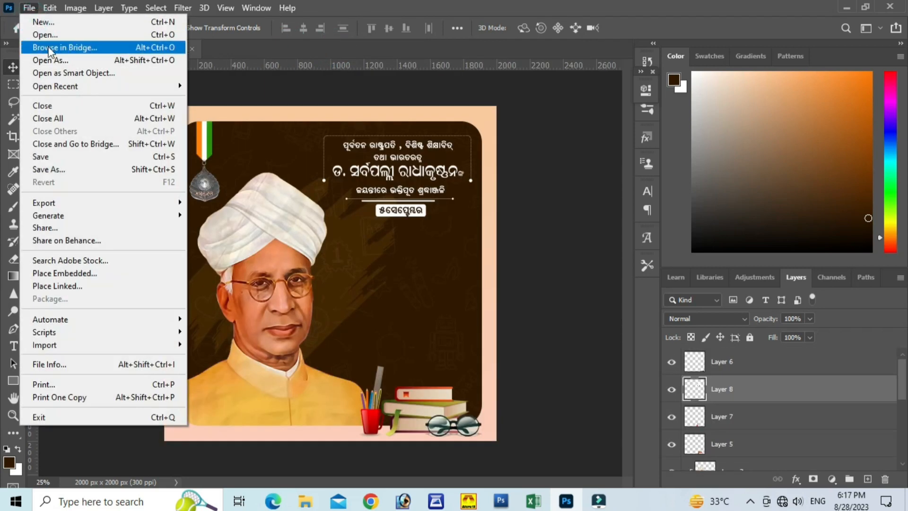
pyautogui.click(47, 36)
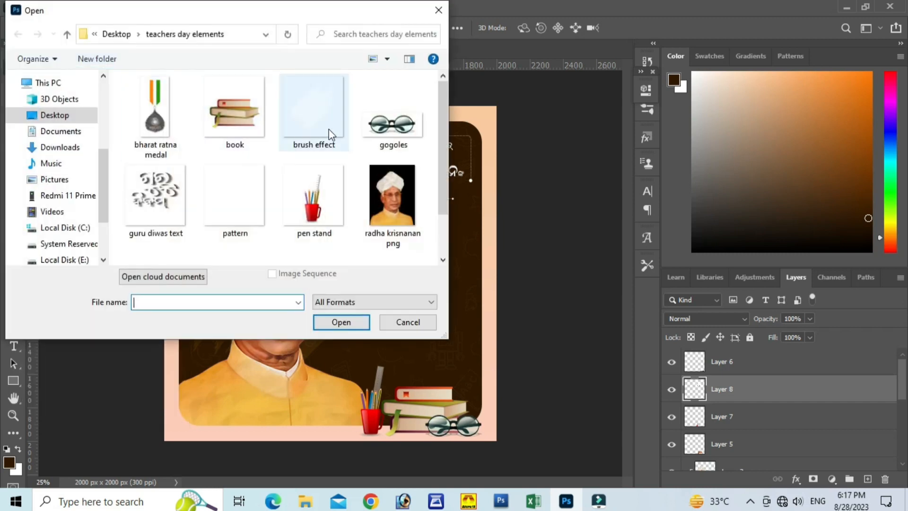
pyautogui.scroll(-2, 328, 142)
pyautogui.click(157, 143)
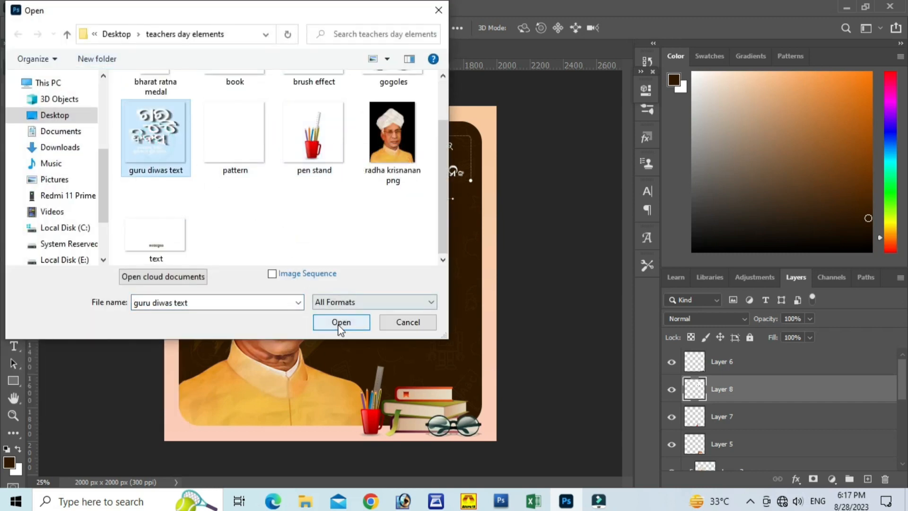
pyautogui.click(341, 323)
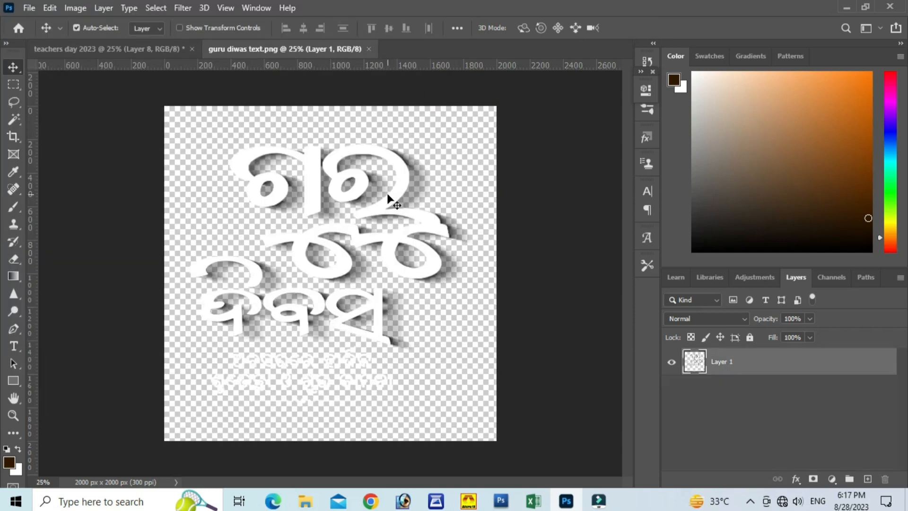
pyautogui.moveTo(388, 198); pyautogui.dragTo(158, 52)
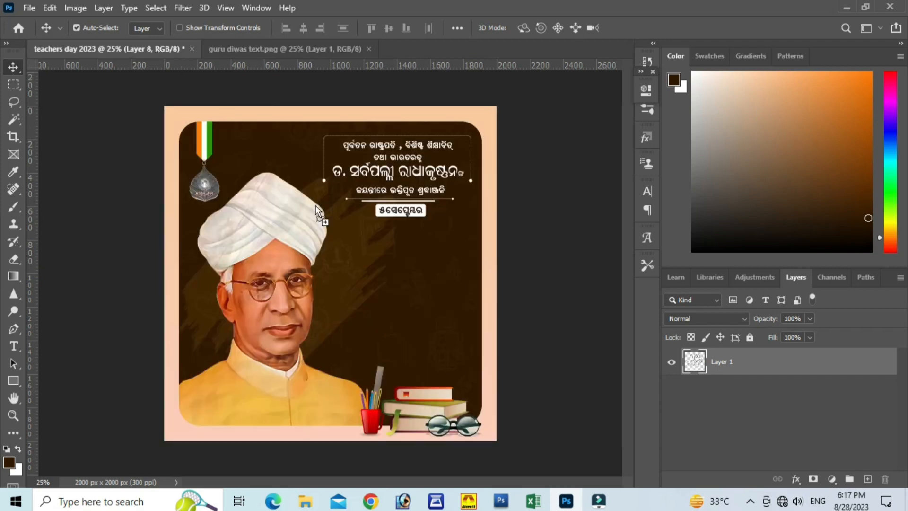
pyautogui.moveTo(317, 211); pyautogui.dragTo(382, 274)
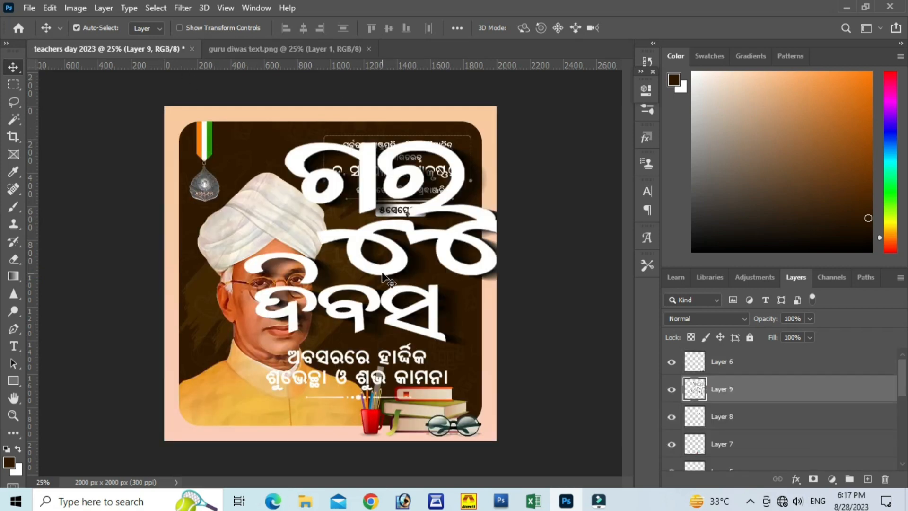
# - Scale the guru diwas title to about 48% and place it right of the portrait, between the date label and the books
pyautogui.click(50, 8)
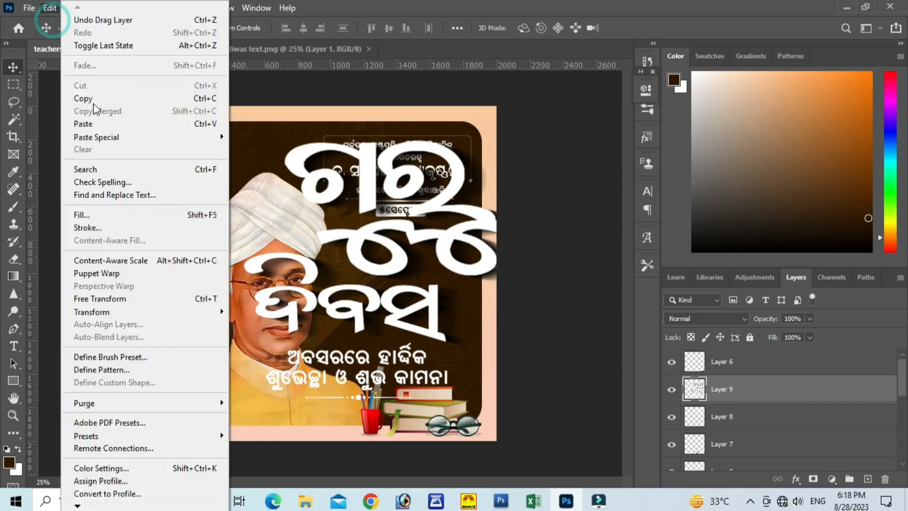
pyautogui.click(133, 299)
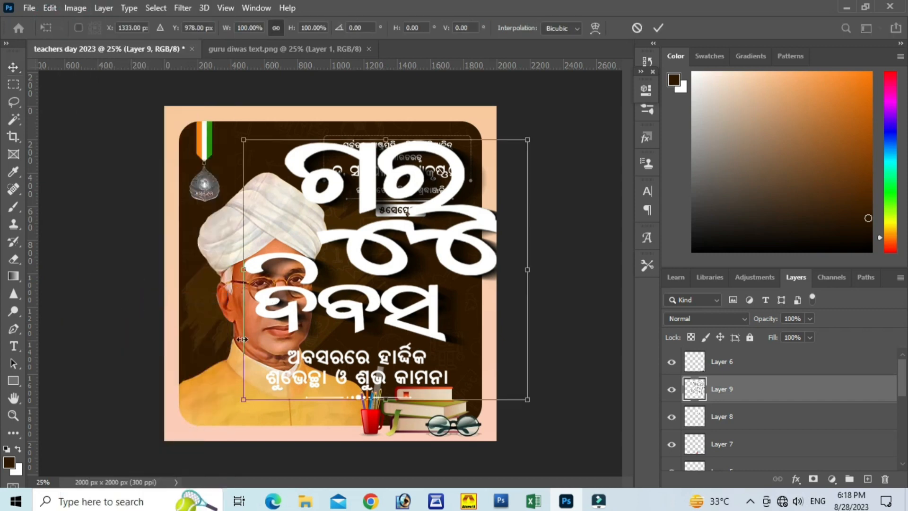
pyautogui.moveTo(243, 403); pyautogui.dragTo(383, 301)
pyautogui.moveTo(438, 241); pyautogui.dragTo(405, 325)
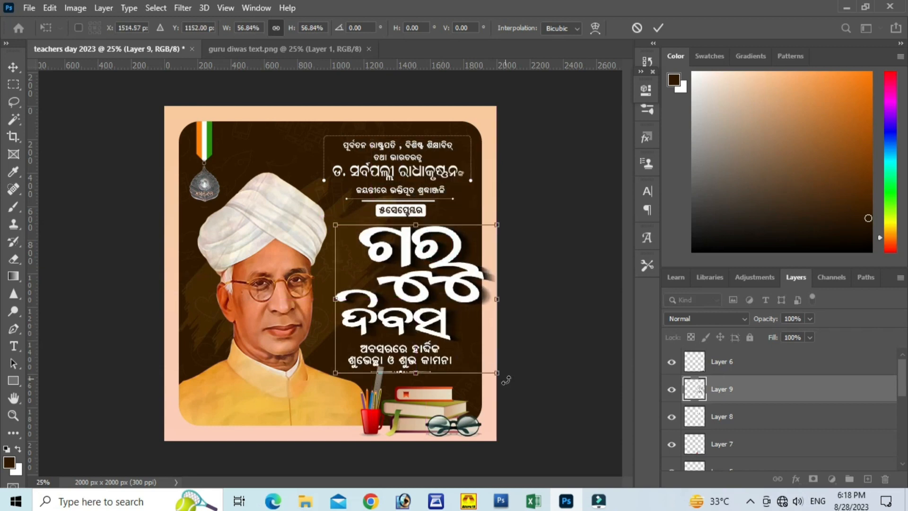
pyautogui.moveTo(495, 375); pyautogui.dragTo(472, 350)
pyautogui.moveTo(431, 301); pyautogui.dragTo(433, 308)
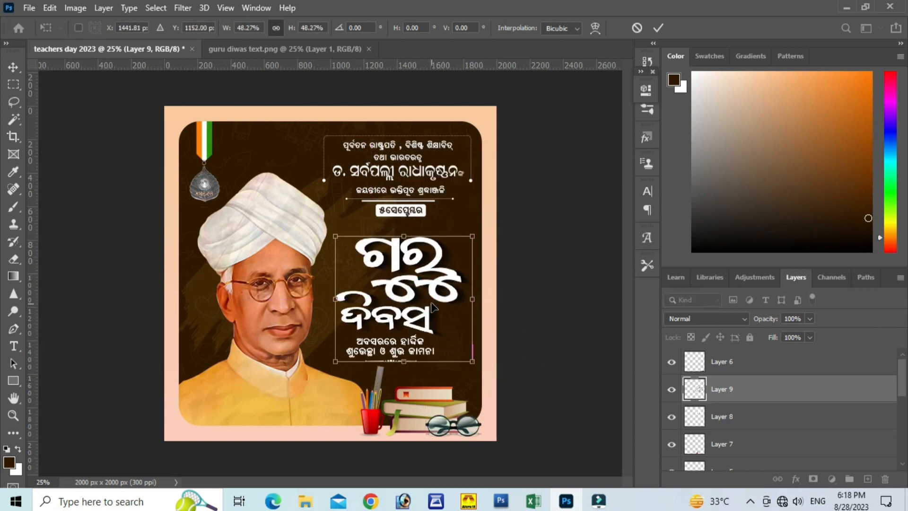
pyautogui.click(657, 28)
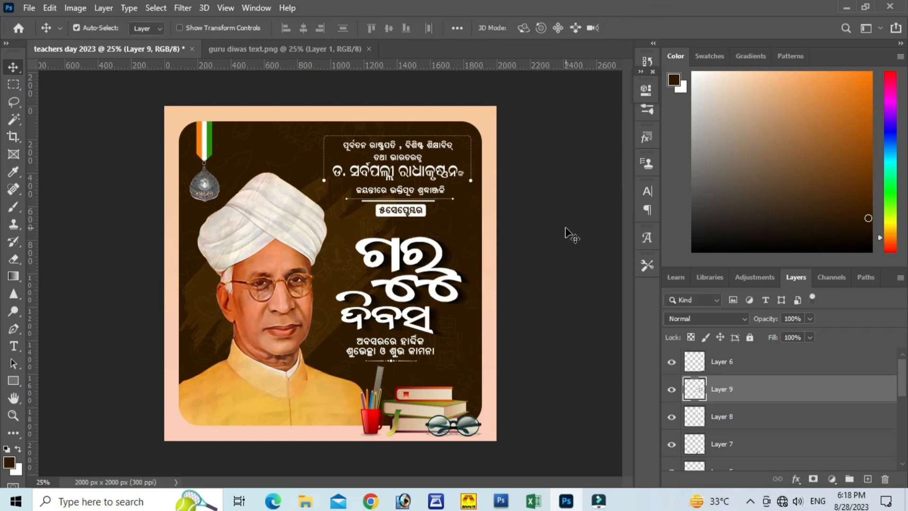
pyautogui.moveTo(400, 285); pyautogui.dragTo(411, 280)
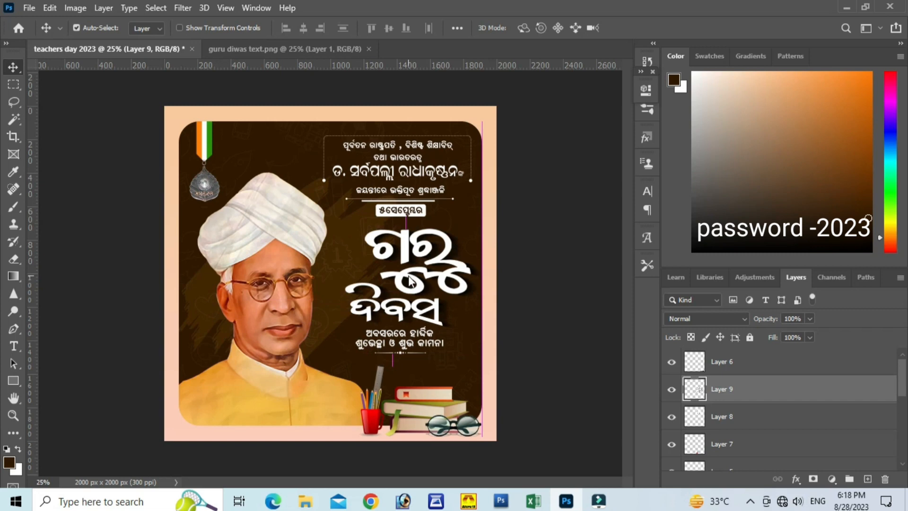
pyautogui.click(489, 256)
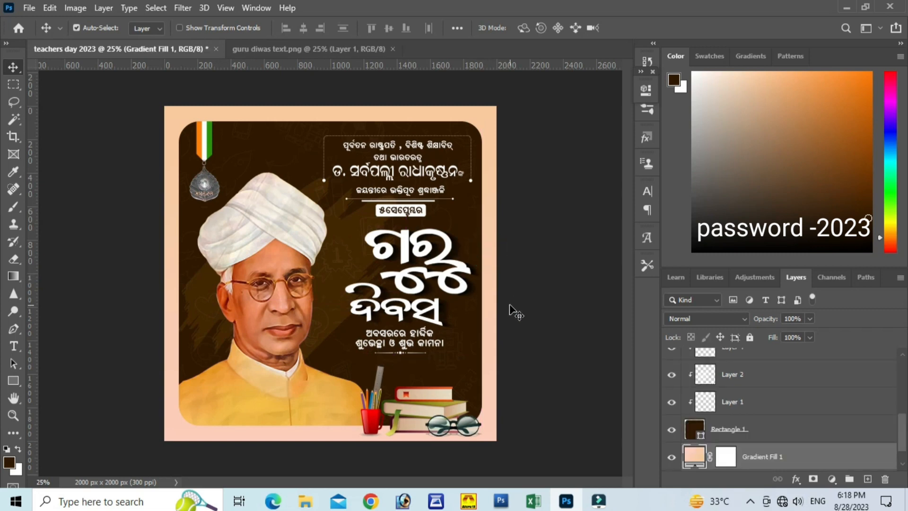